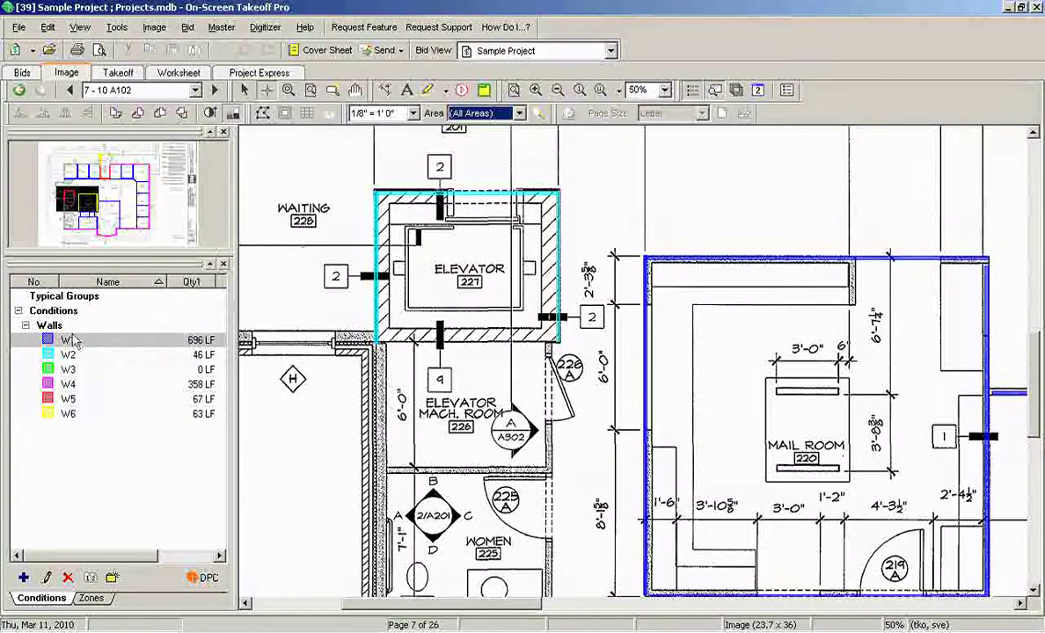
Step: On the Bids list, try exporting Sample Project as a bid package with takeoff images and check its file types
{"action": "scroll", "coordinate": [487, 275], "scroll_direction": "down", "scroll_amount": 3}
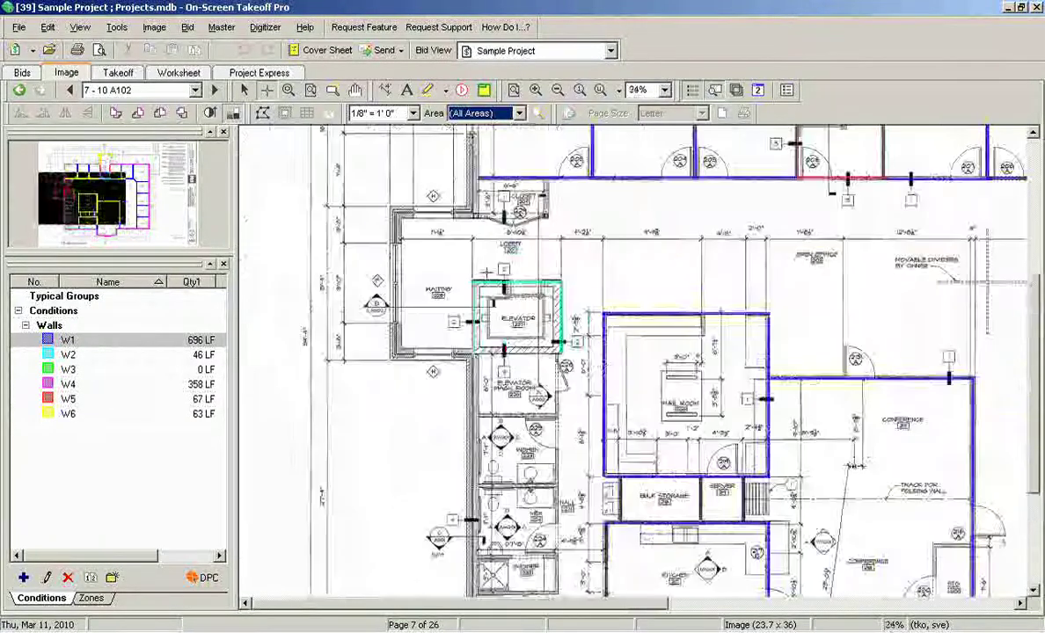
{"action": "scroll", "coordinate": [850, 267], "scroll_direction": "up", "scroll_amount": 3}
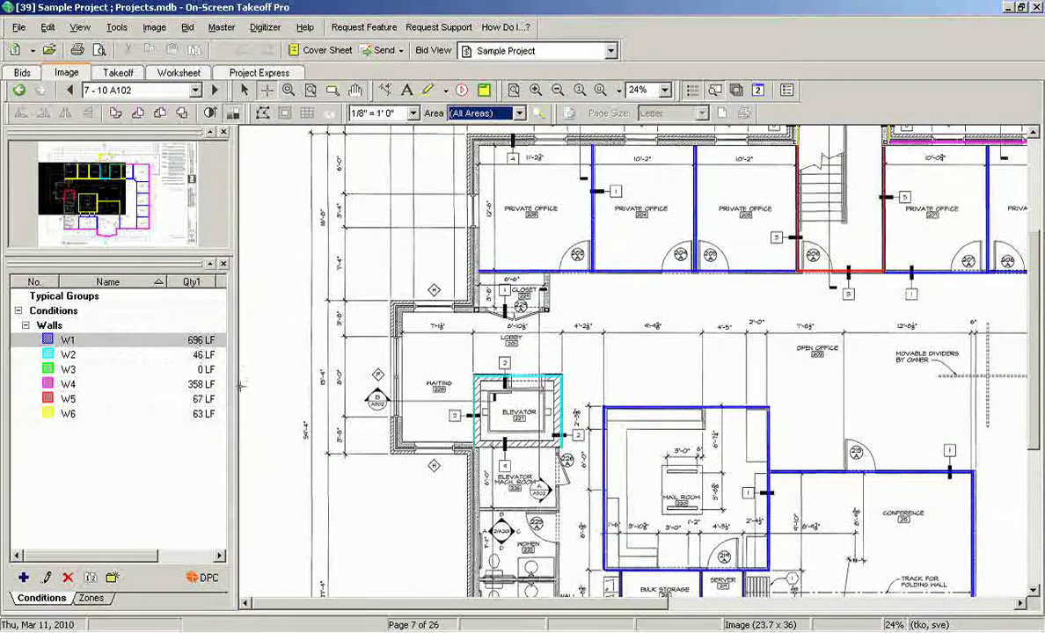
{"action": "left_click", "coordinate": [22, 73]}
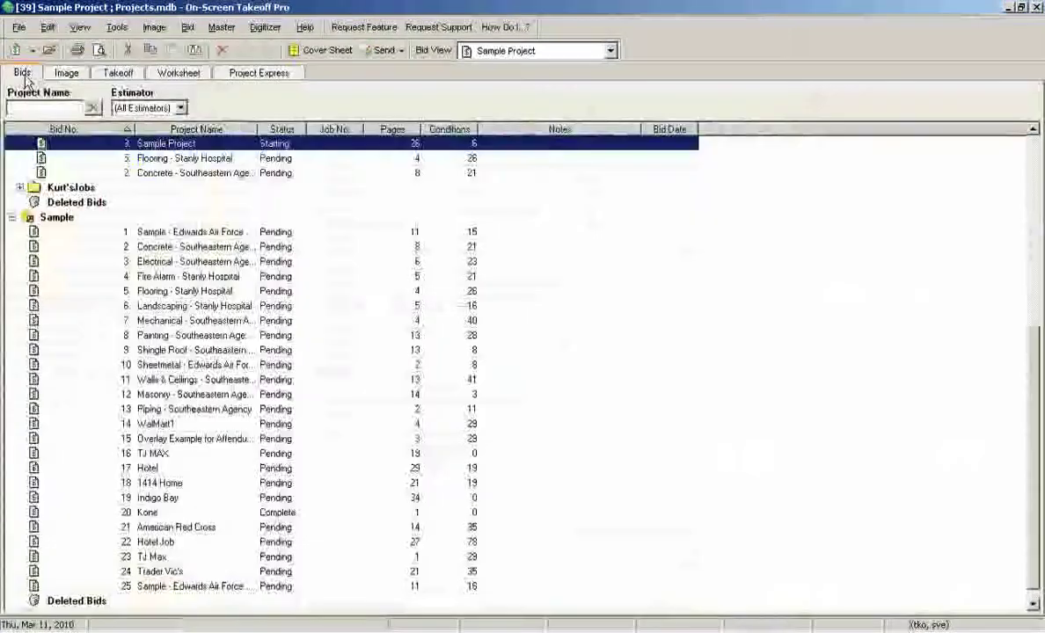
{"action": "right_click", "coordinate": [207, 149]}
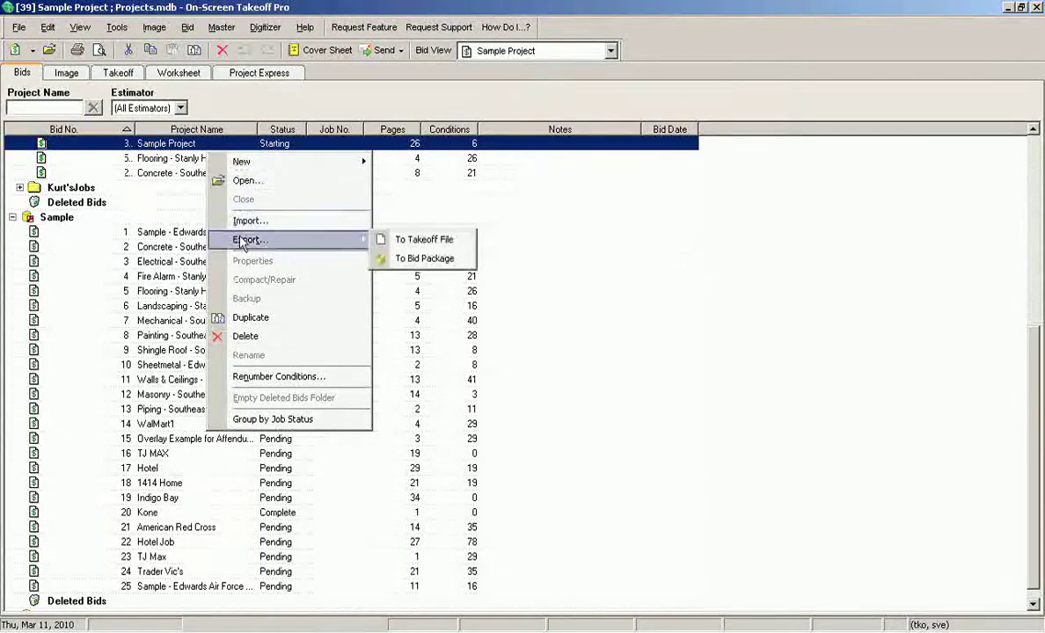
{"action": "mouse_move", "coordinate": [250, 239]}
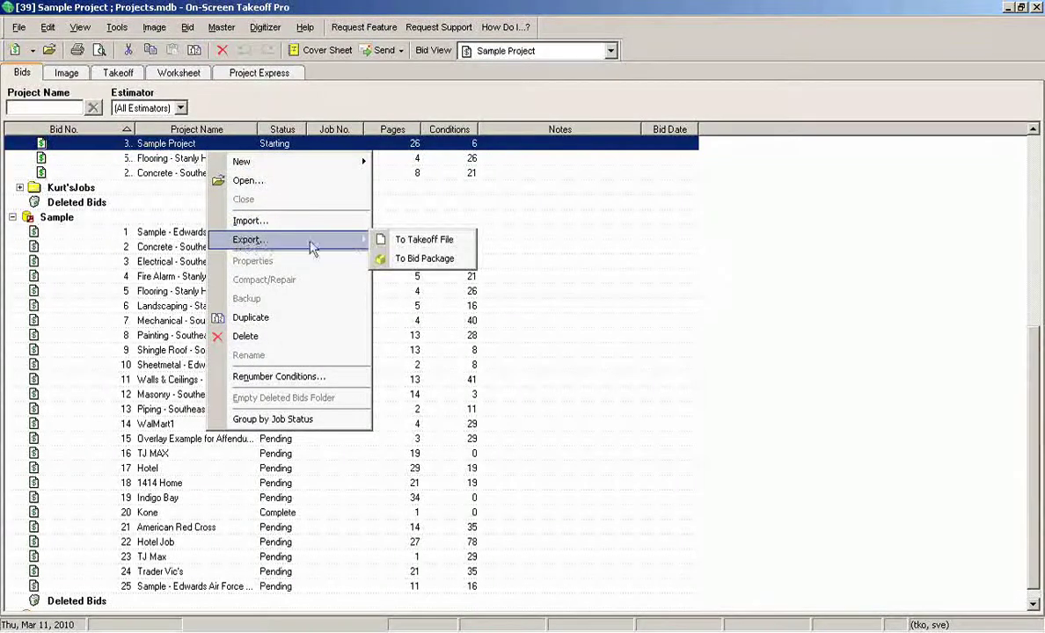
{"action": "left_click", "coordinate": [455, 266]}
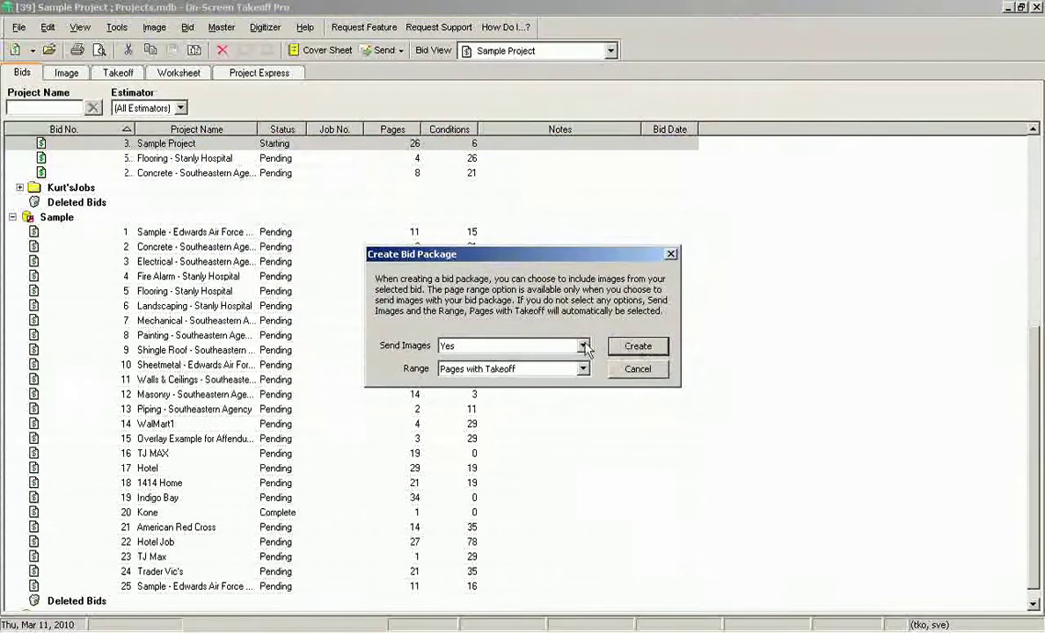
{"action": "left_click", "coordinate": [634, 348]}
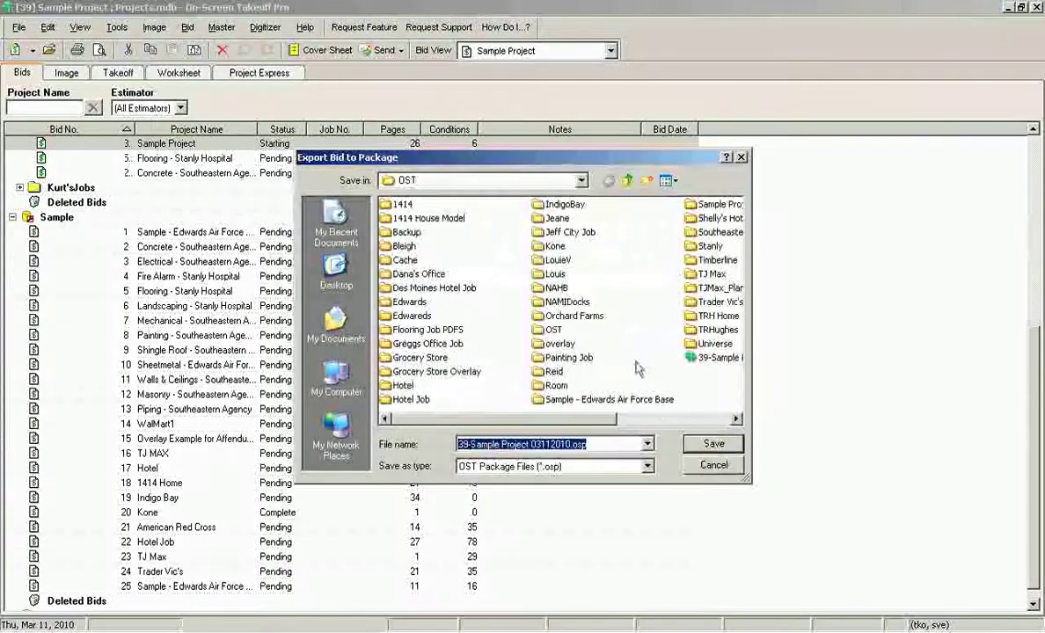
{"action": "left_click", "coordinate": [646, 466]}
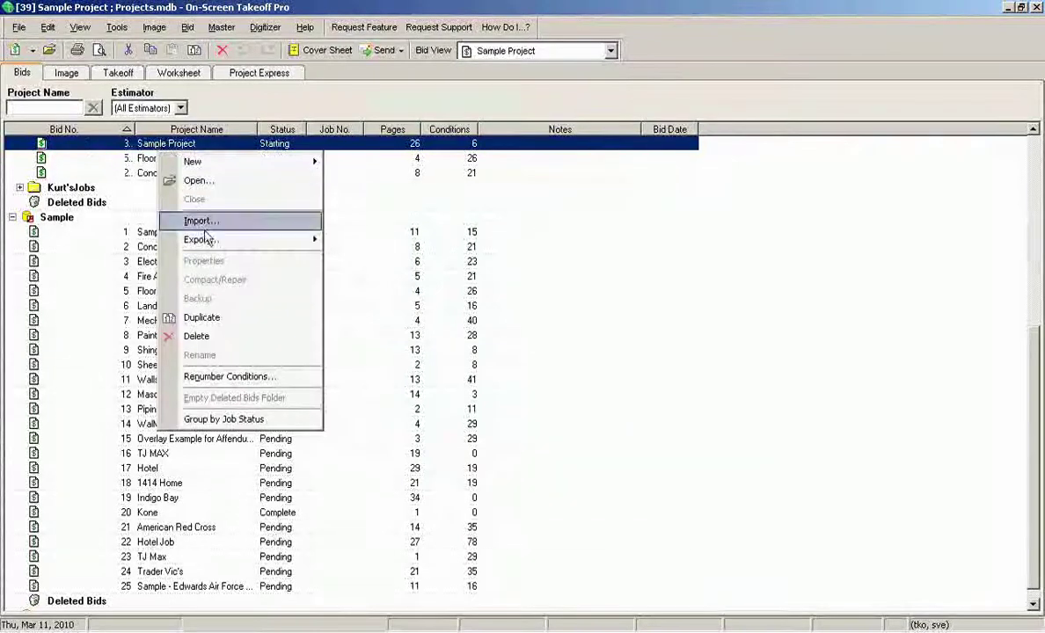
Step: Export Sample Project as a takeoff file into C:\Documents and Settings\All Users\Estimating
{"action": "mouse_move", "coordinate": [199, 239]}
{"action": "left_click", "coordinate": [348, 238]}
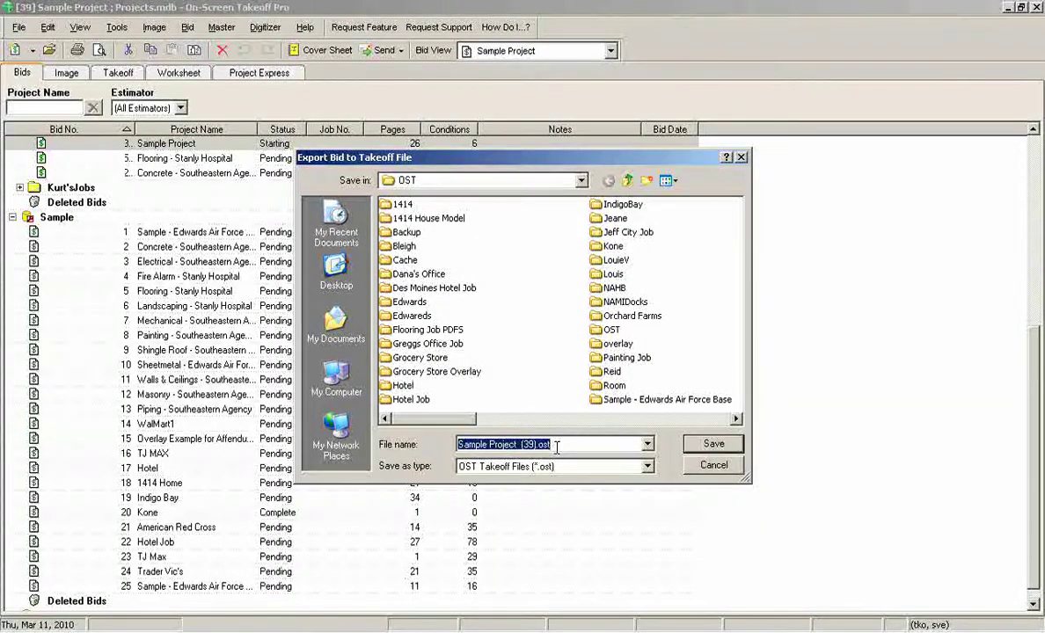
{"action": "left_click", "coordinate": [580, 180]}
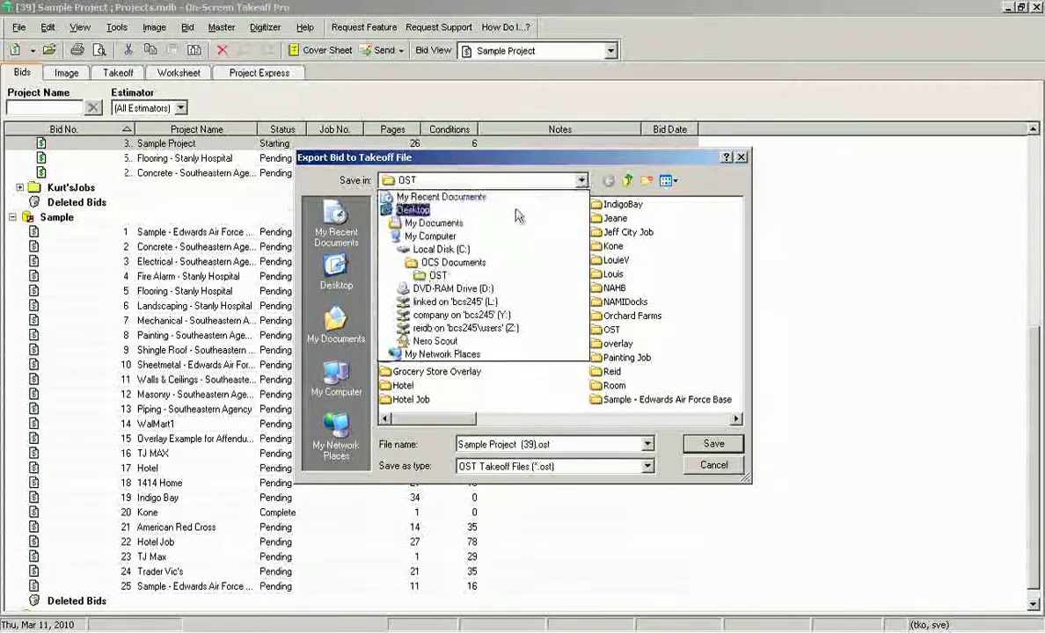
{"action": "left_click", "coordinate": [436, 250]}
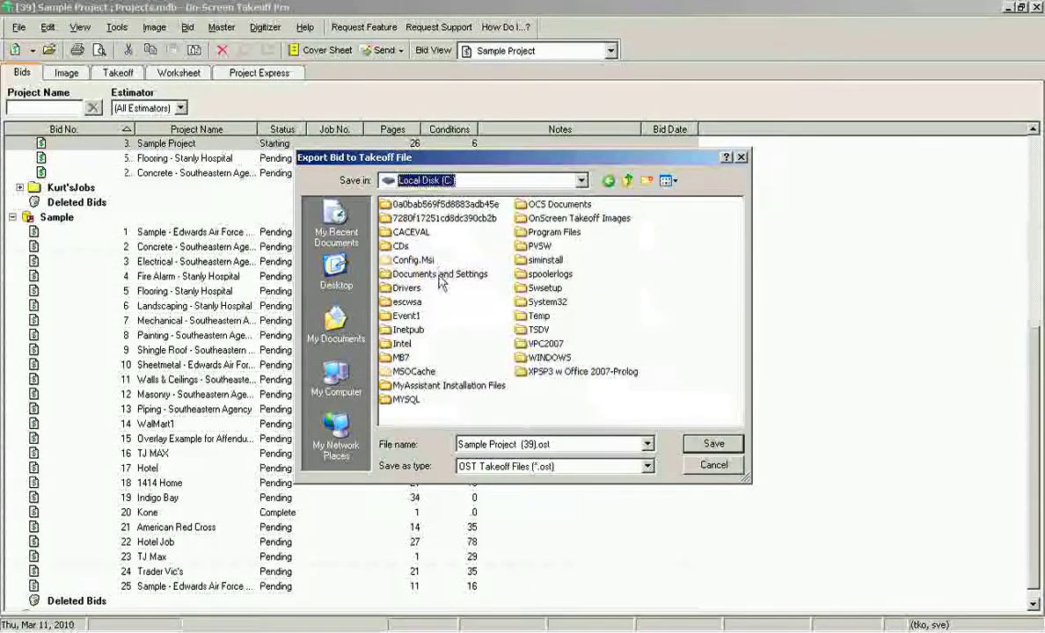
{"action": "double_click", "coordinate": [413, 274]}
{"action": "double_click", "coordinate": [412, 220]}
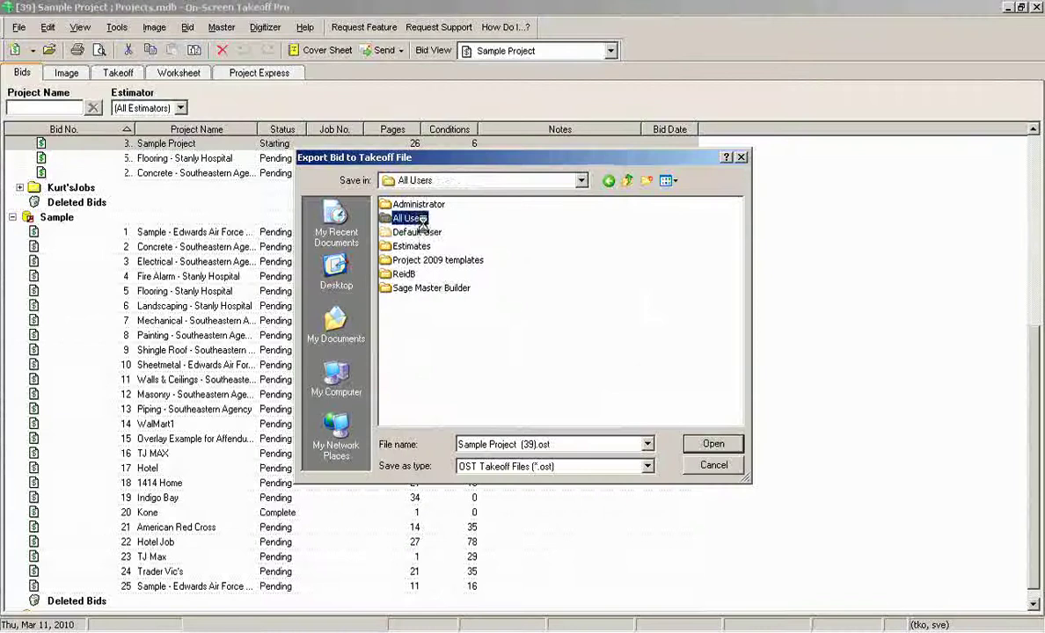
{"action": "double_click", "coordinate": [410, 232]}
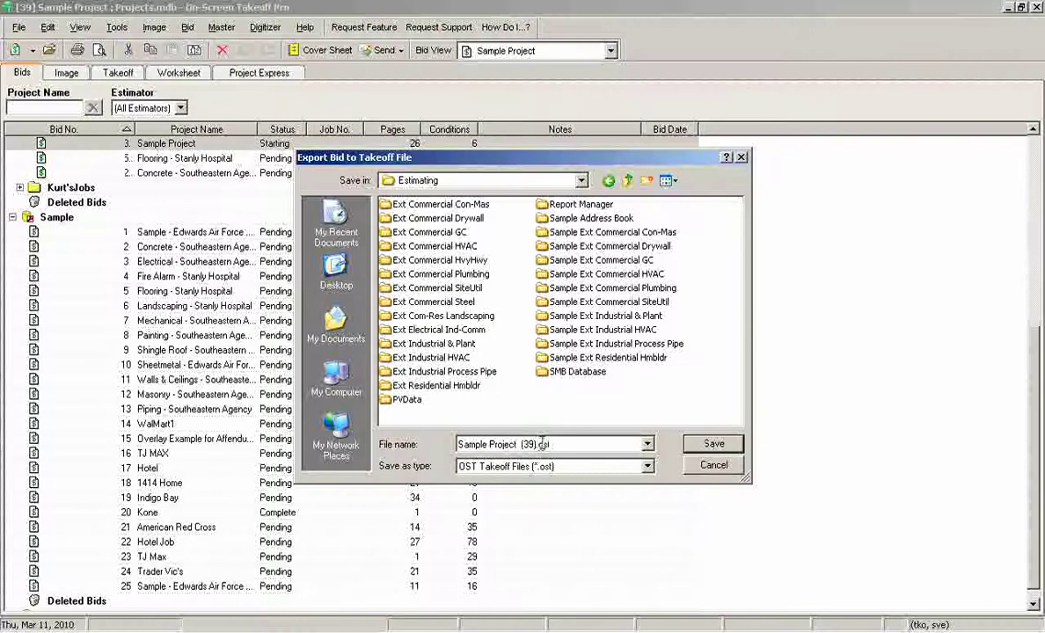
{"action": "left_click", "coordinate": [713, 444]}
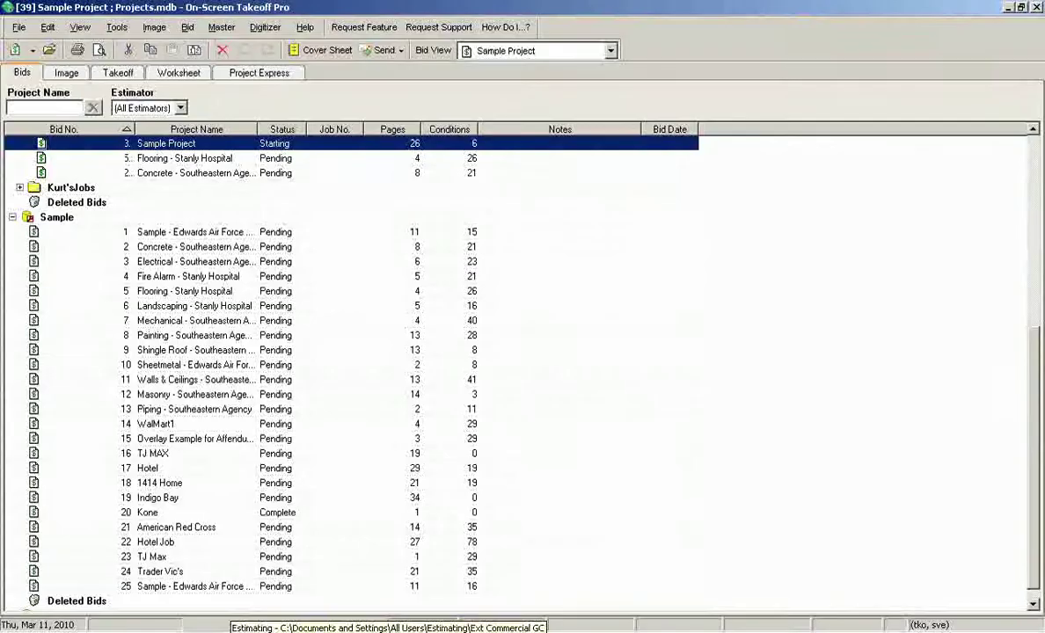
Step: In Estimating, start an ePlan import into the Edit Dimension List, leaving the second name field blank
{"action": "left_click", "coordinate": [387, 627]}
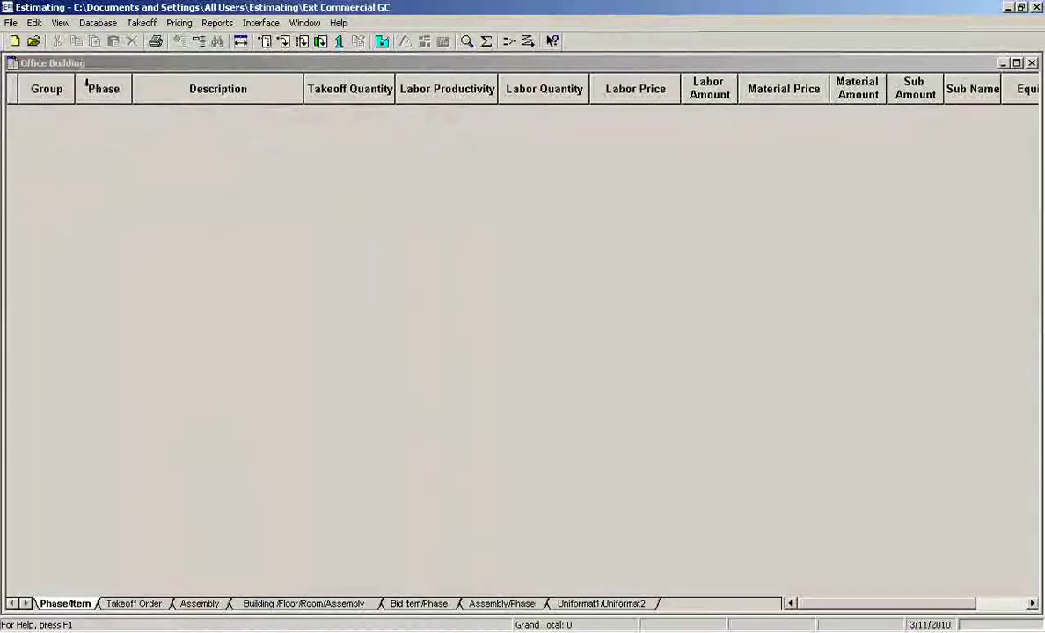
{"action": "left_click", "coordinate": [60, 23]}
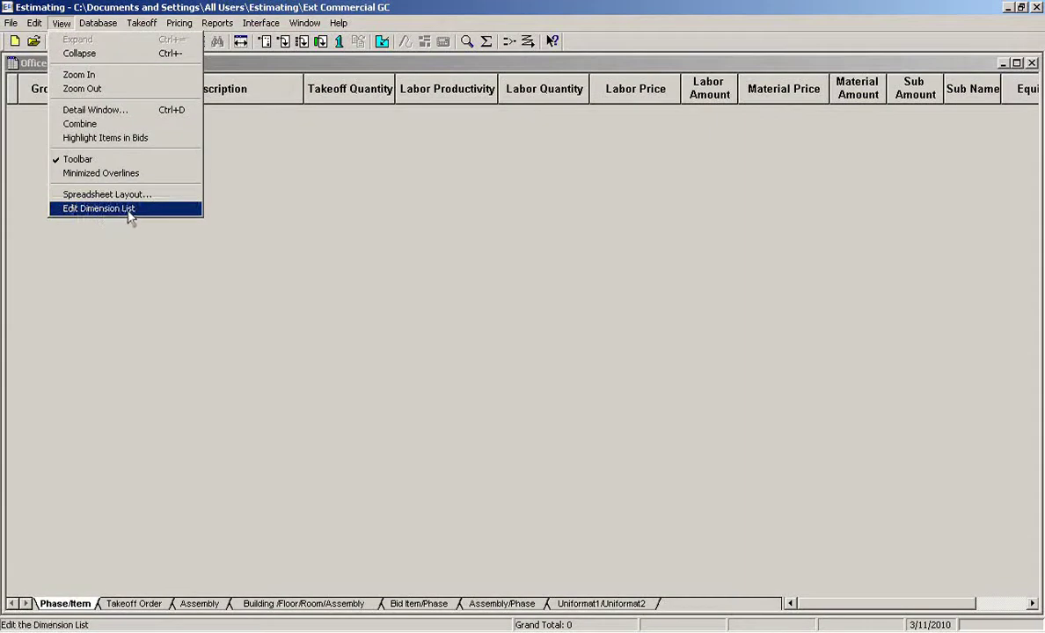
{"action": "left_click", "coordinate": [129, 212]}
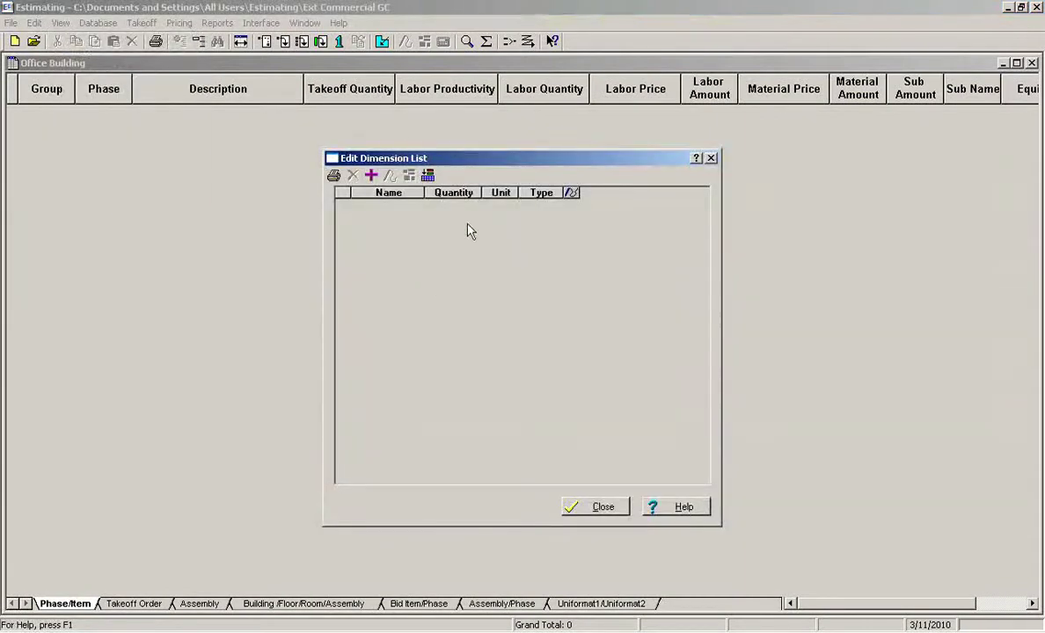
{"action": "left_click", "coordinate": [430, 177]}
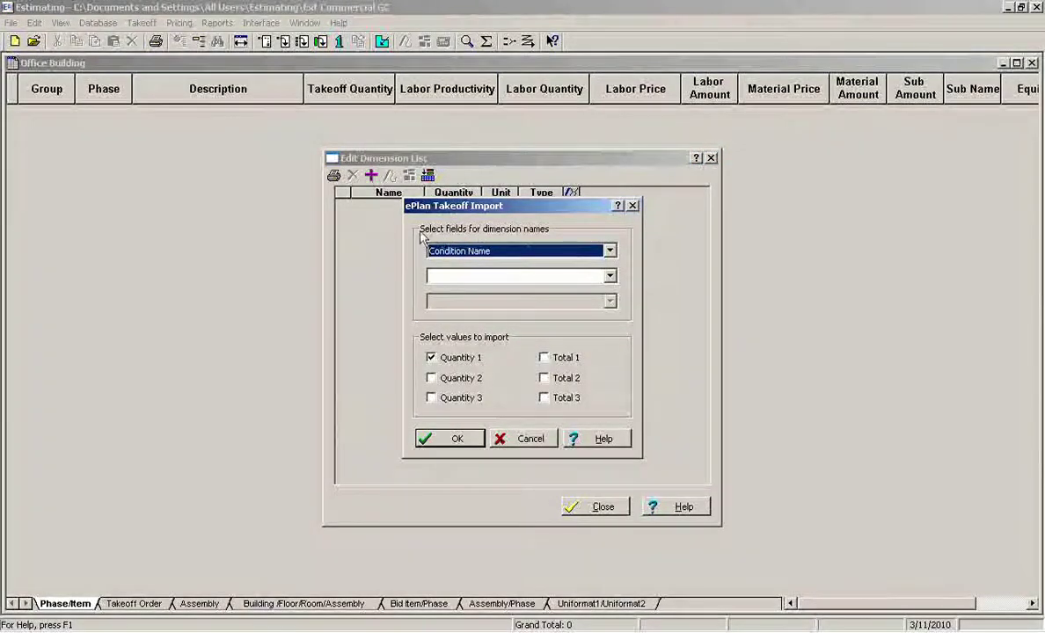
{"action": "left_click", "coordinate": [608, 278]}
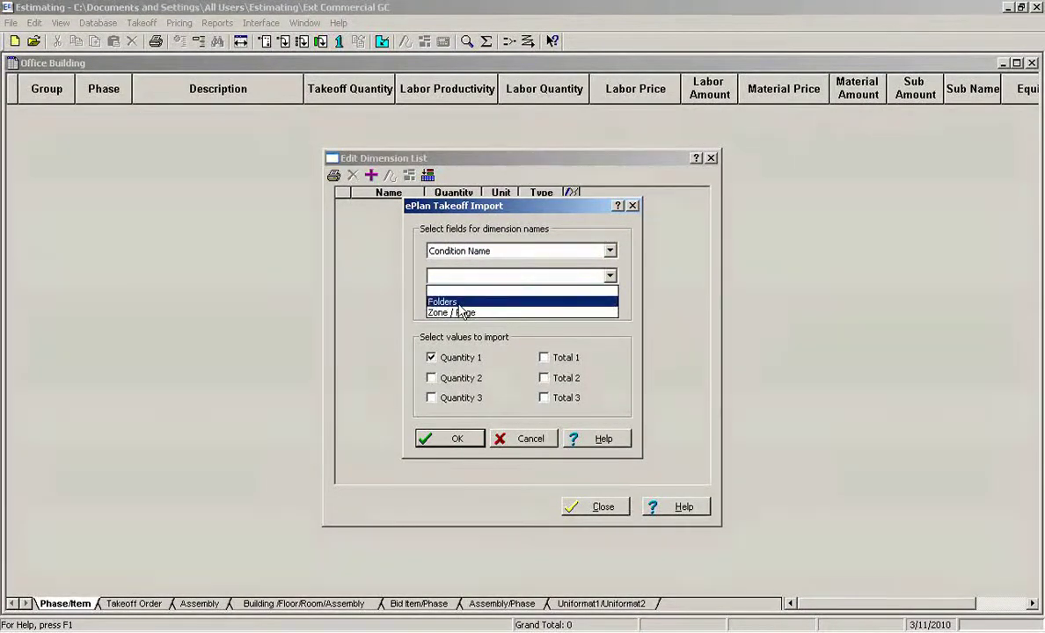
{"action": "left_click", "coordinate": [466, 277]}
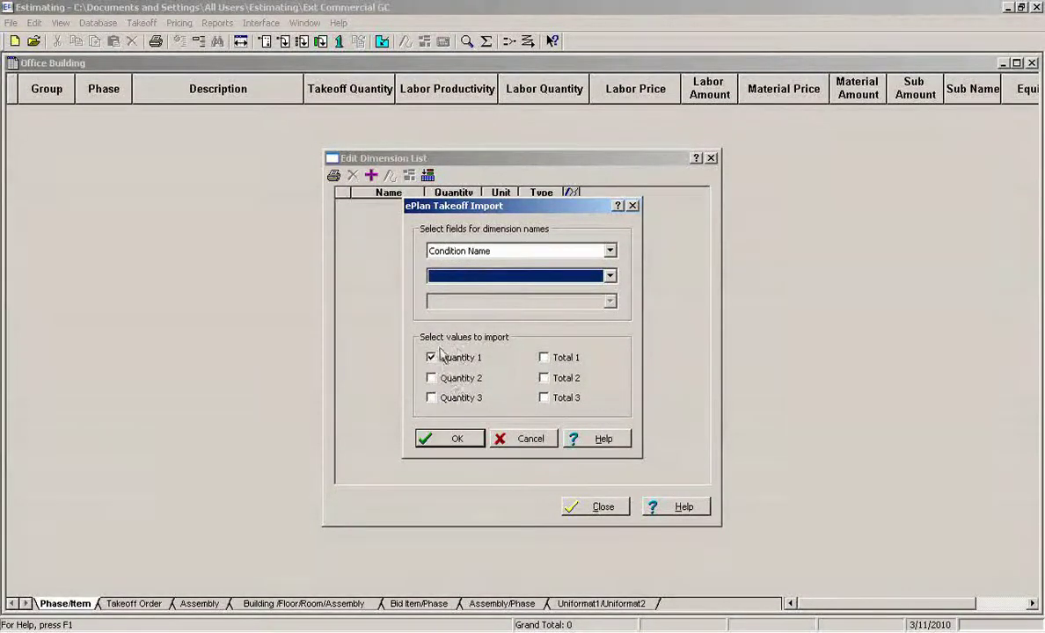
Step: Confirm the import settings and choose Sample Project (39).ost from the Estimating folder
{"action": "left_click", "coordinate": [435, 442]}
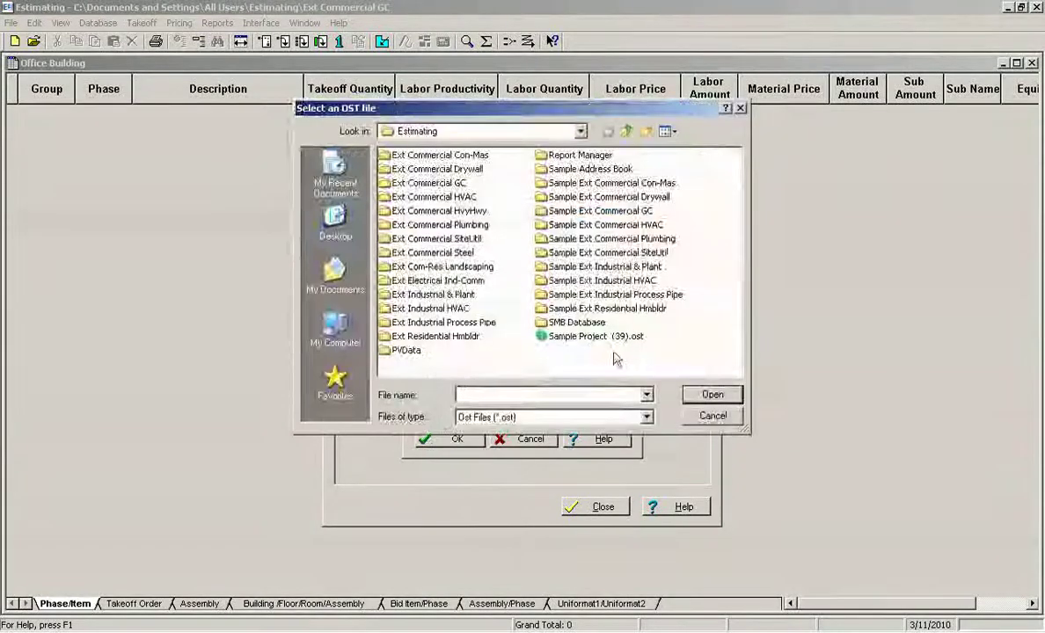
{"action": "left_click", "coordinate": [517, 132]}
{"action": "left_click", "coordinate": [418, 240]}
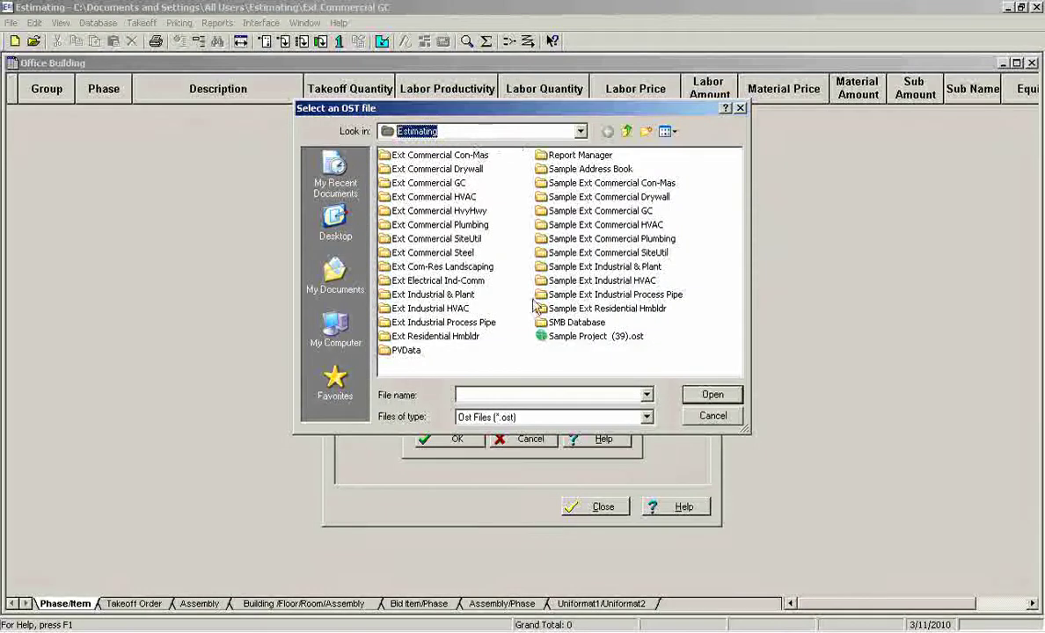
{"action": "left_click", "coordinate": [544, 339]}
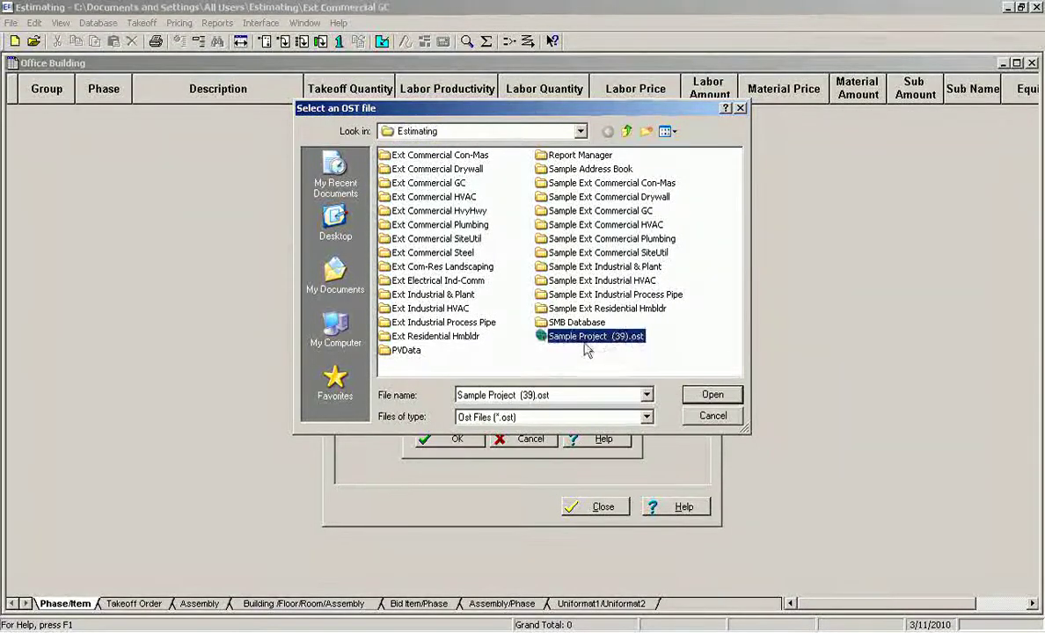
{"action": "double_click", "coordinate": [610, 342]}
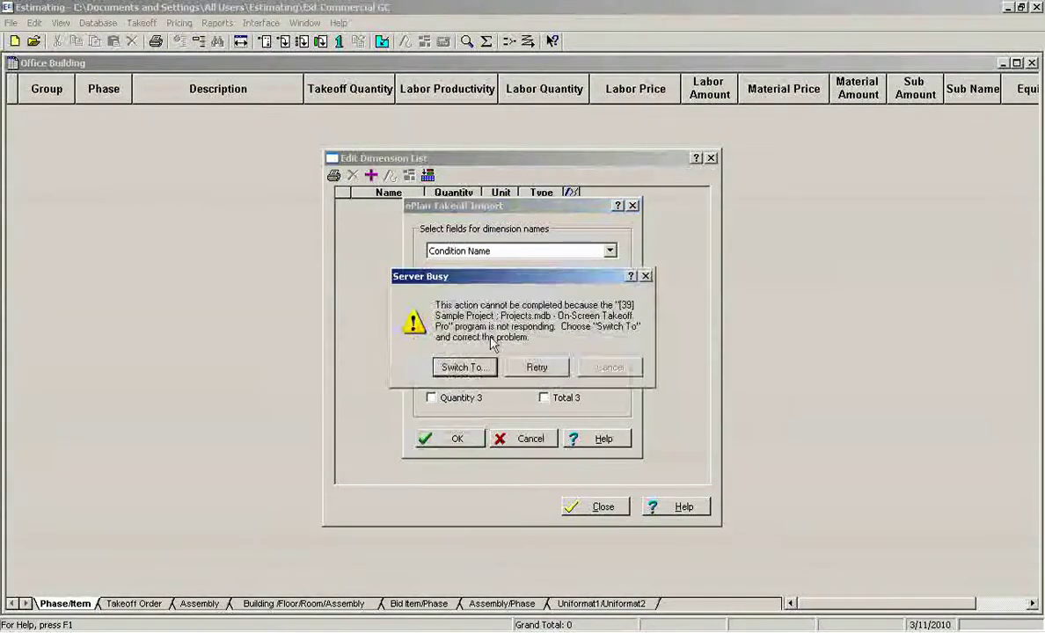
Step: Dismiss the unsupported data format message and retry so the wall lengths import
{"action": "left_click", "coordinate": [536, 370]}
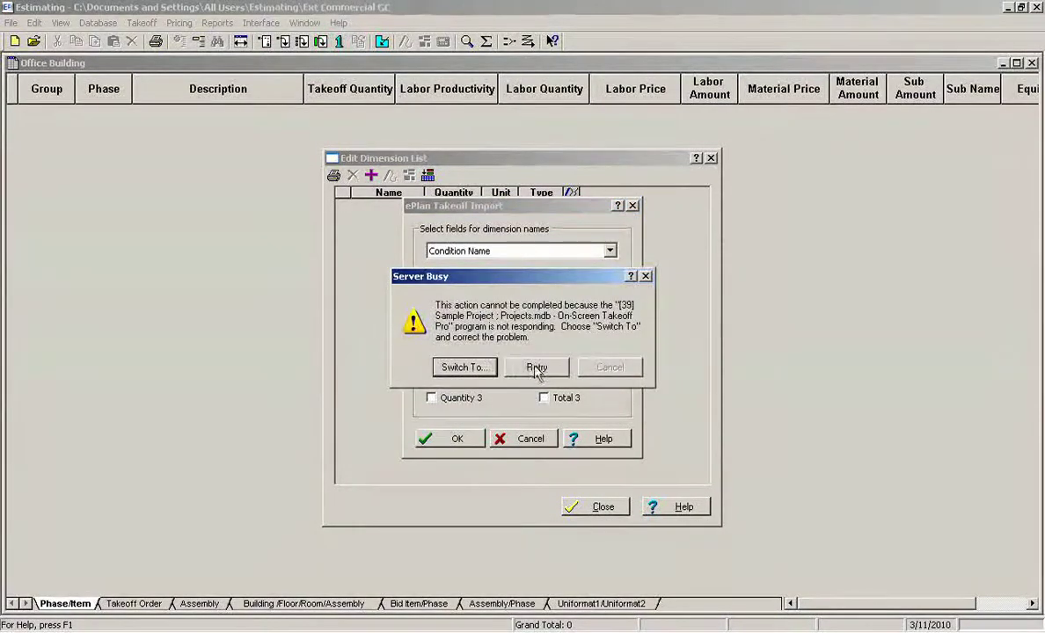
{"action": "left_click", "coordinate": [465, 368]}
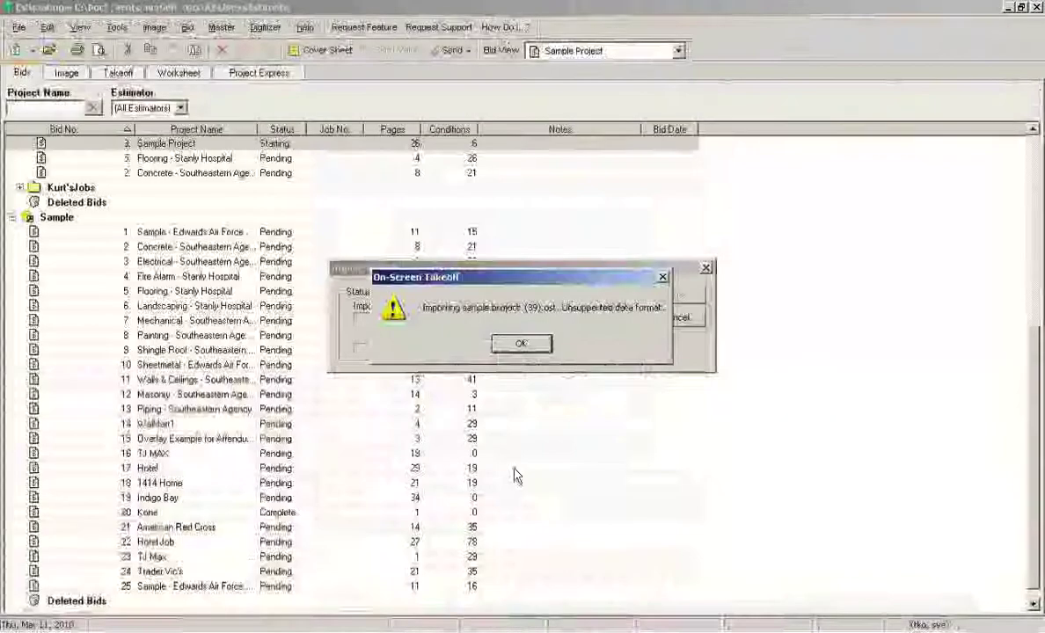
{"action": "left_click", "coordinate": [523, 346]}
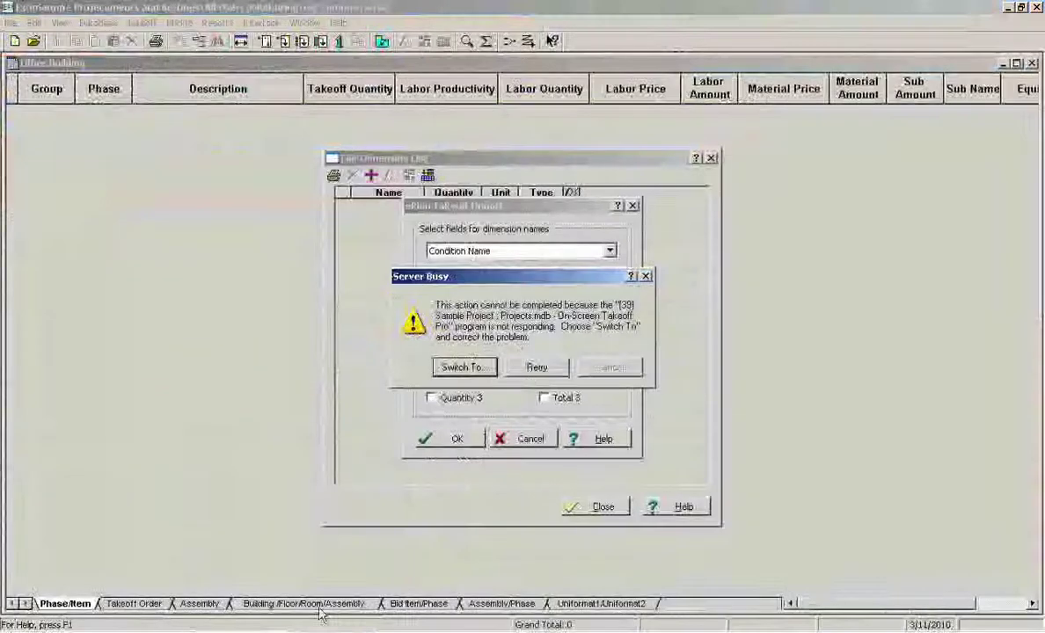
{"action": "left_click", "coordinate": [537, 366]}
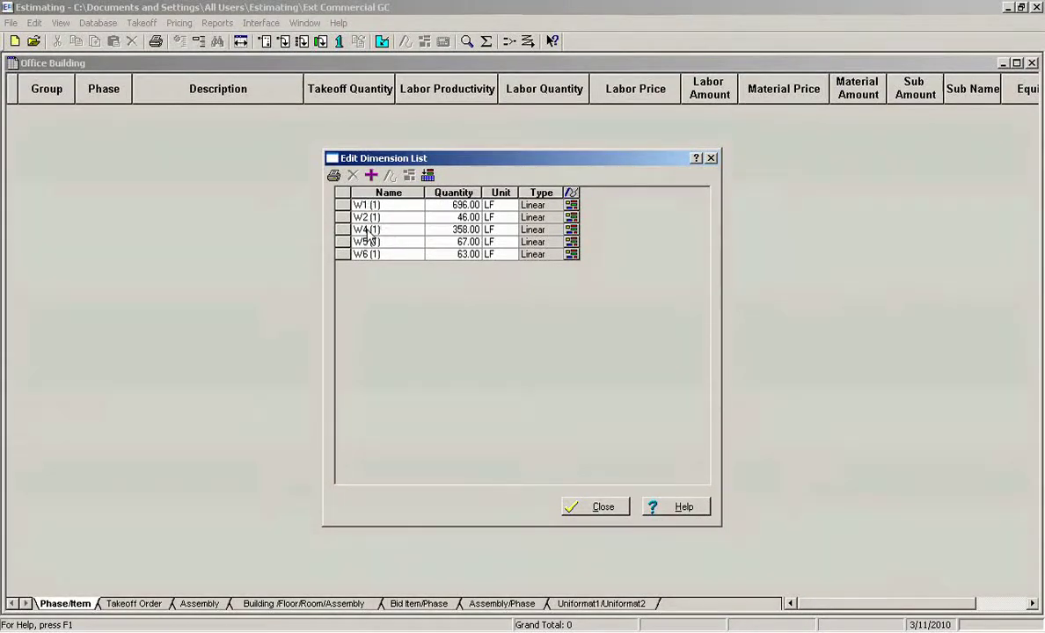
Step: Close the dimension list and open the 0642 Framing Wall Ext Stud assembly in Assembly Takeoff
{"action": "left_click", "coordinate": [594, 509]}
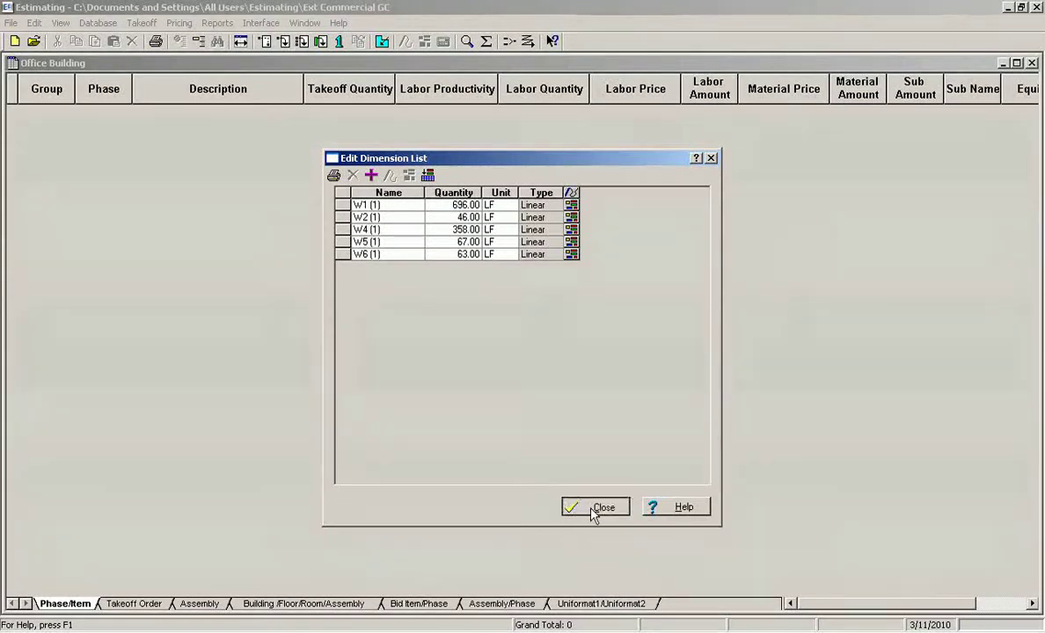
{"action": "left_click", "coordinate": [302, 42]}
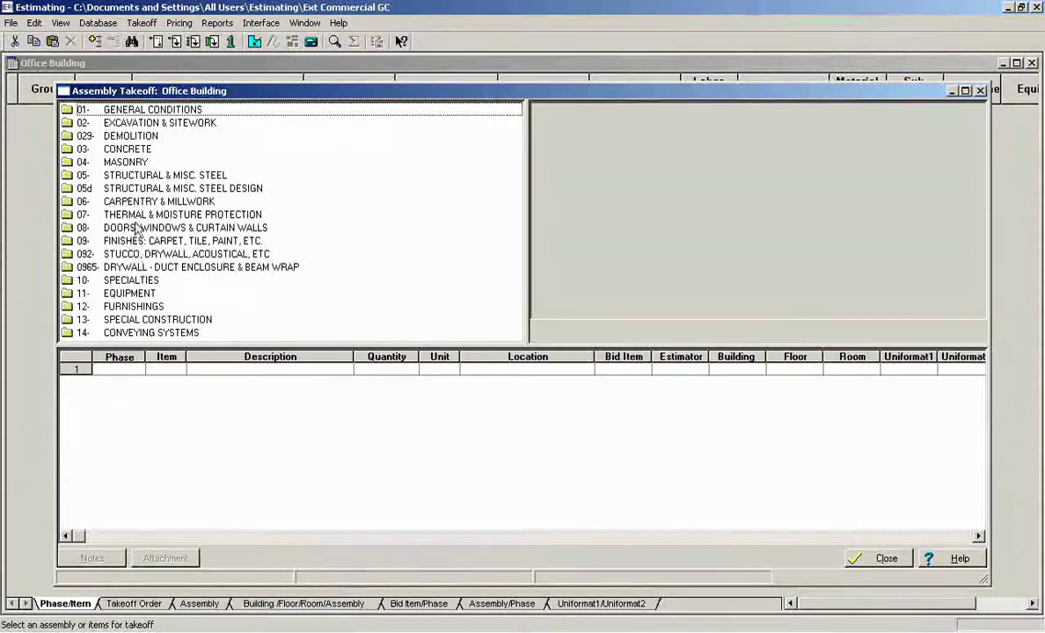
{"action": "double_click", "coordinate": [129, 205]}
{"action": "scroll", "coordinate": [268, 317], "scroll_direction": "down", "scroll_amount": 2}
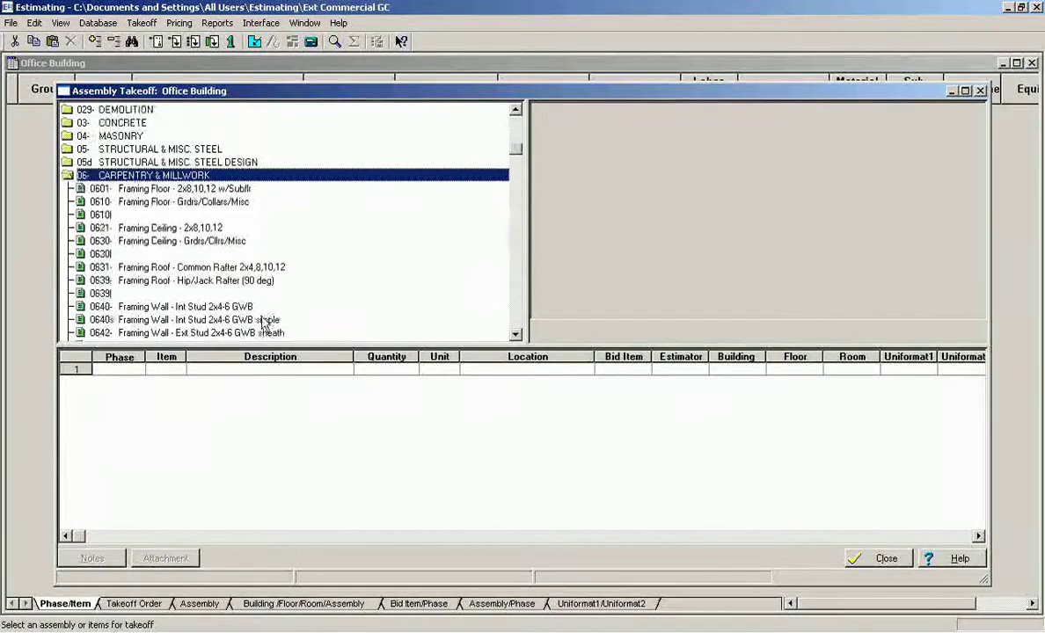
{"action": "double_click", "coordinate": [186, 296]}
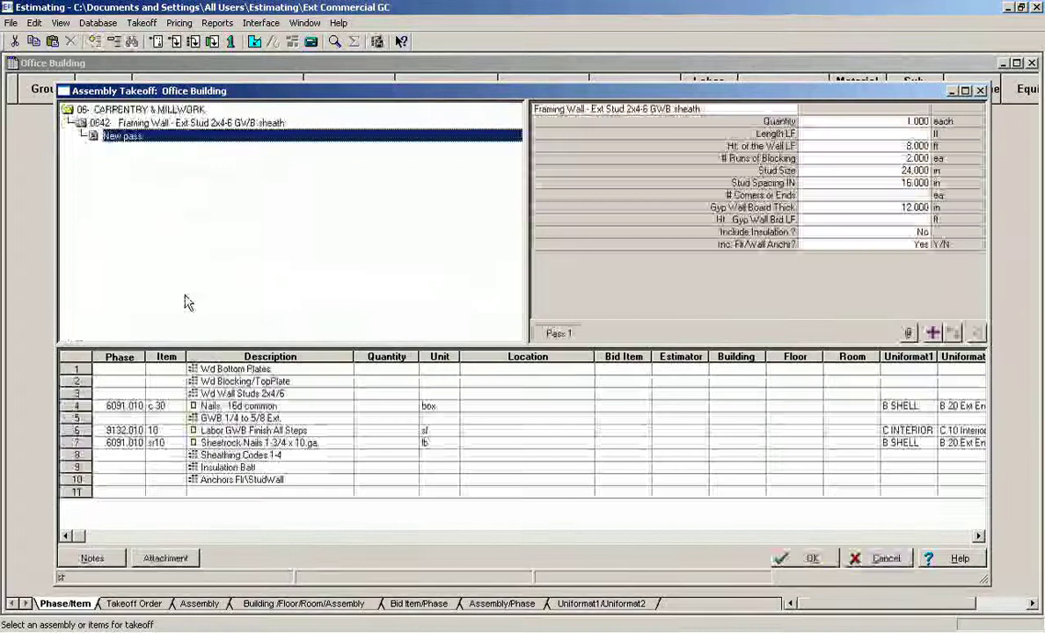
Step: Recall wall W1's 696 ft length into the Length LF field
{"action": "left_click", "coordinate": [855, 137]}
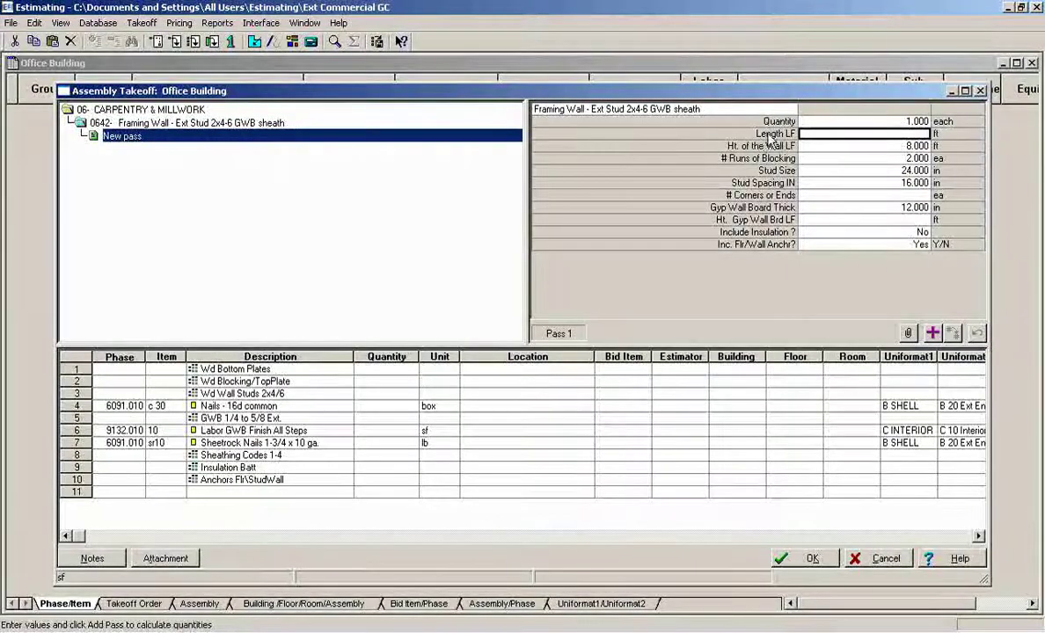
{"action": "right_click", "coordinate": [823, 140]}
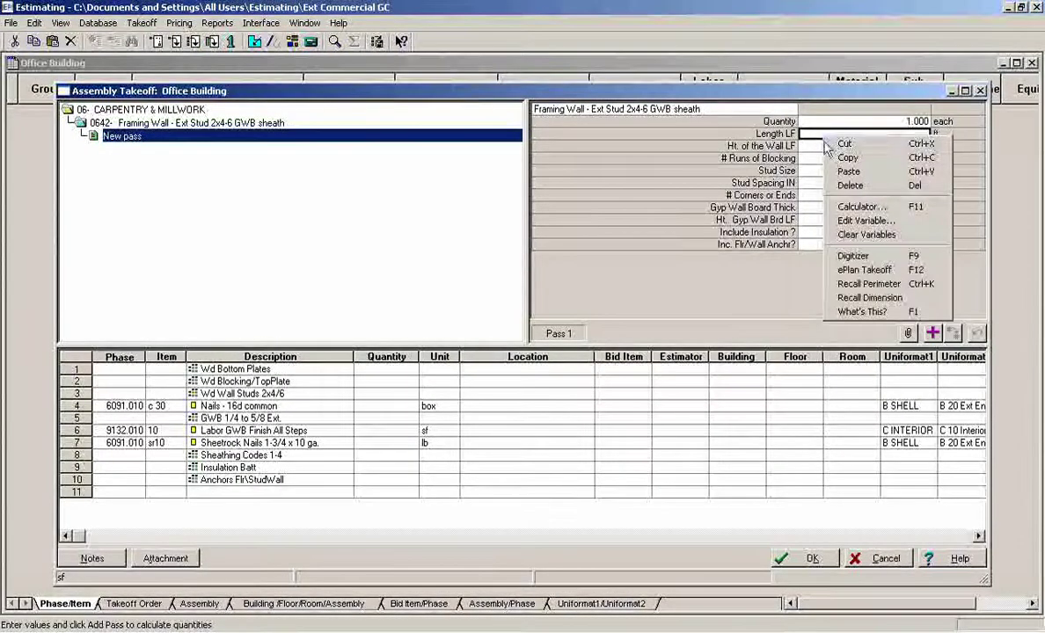
{"action": "left_click", "coordinate": [866, 298]}
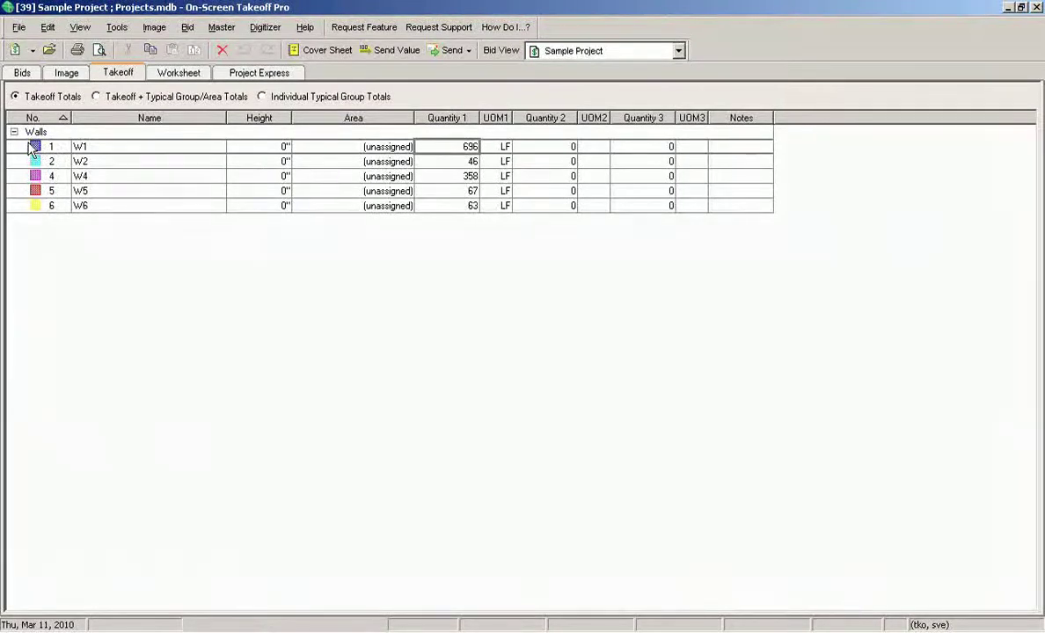
{"action": "left_click", "coordinate": [66, 73]}
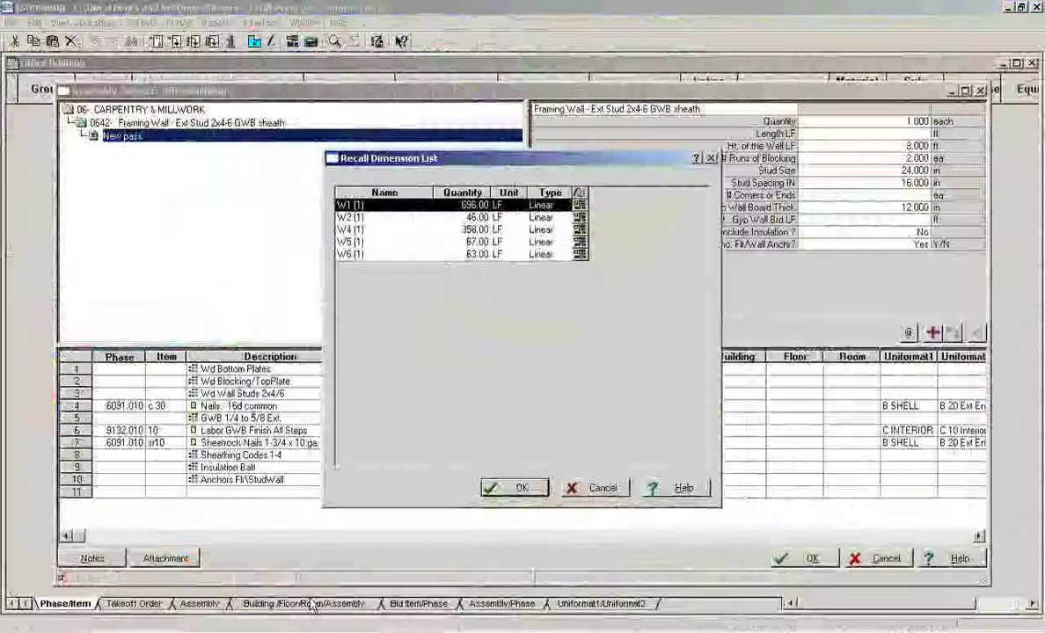
{"action": "double_click", "coordinate": [393, 211]}
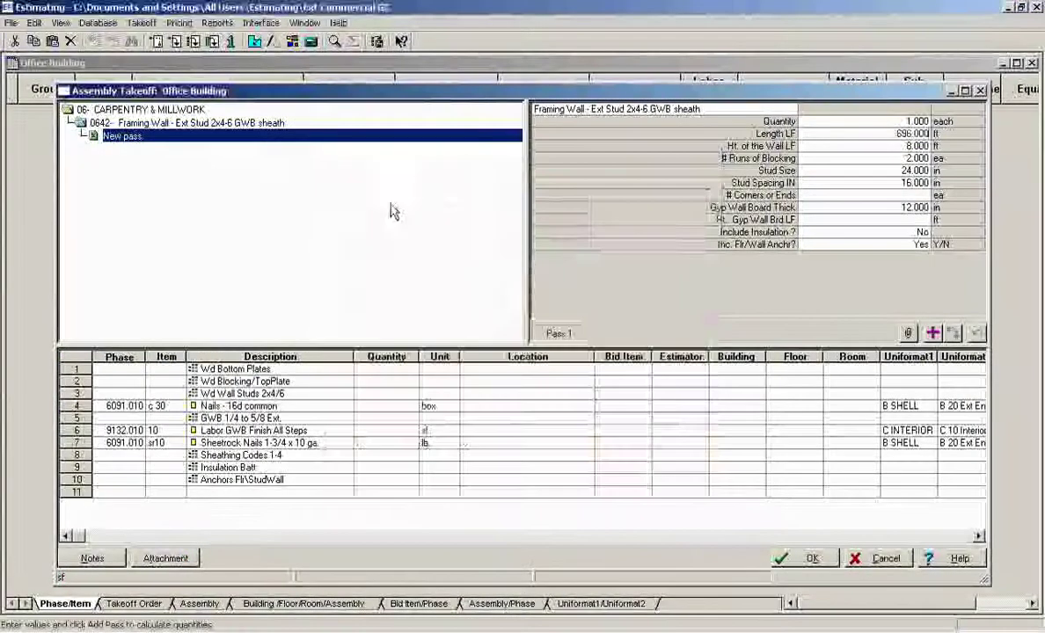
Step: Set wall height 10 ft and treated bottom plate Yes, then add pass 1
{"action": "left_click", "coordinate": [907, 151]}
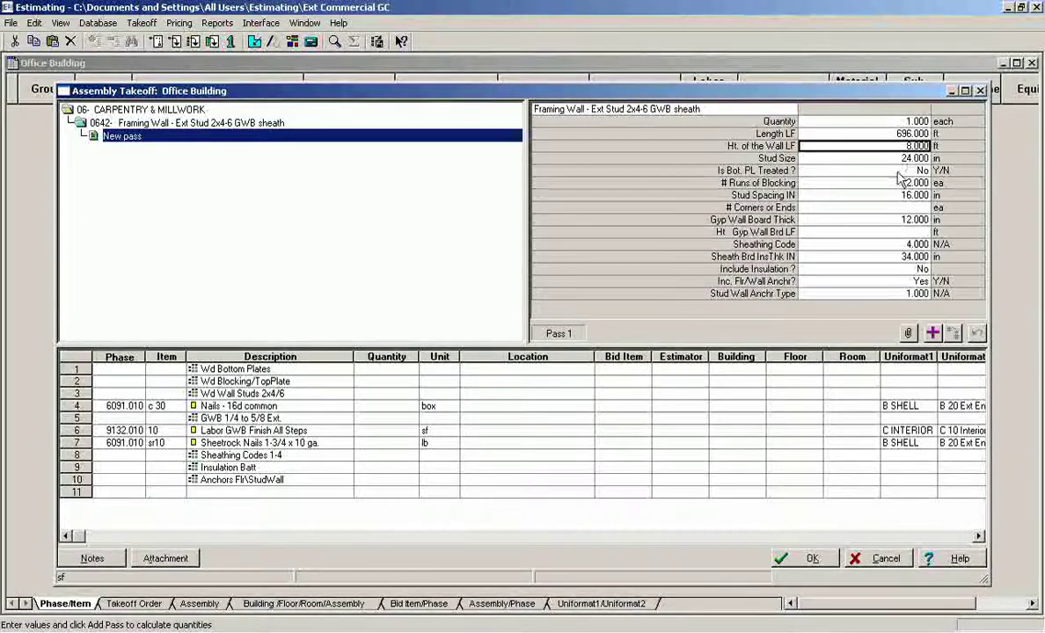
{"action": "type", "text": "10"}
{"action": "key", "text": "Tab"}
{"action": "key", "text": "Tab"}
{"action": "key", "text": "Tab"}
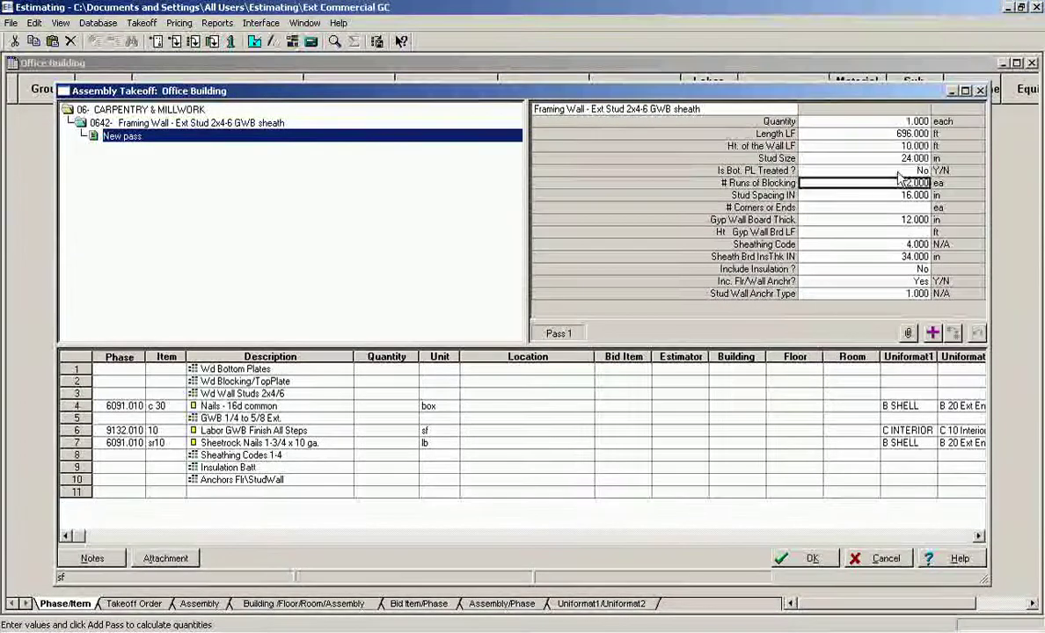
{"action": "left_click", "coordinate": [900, 172]}
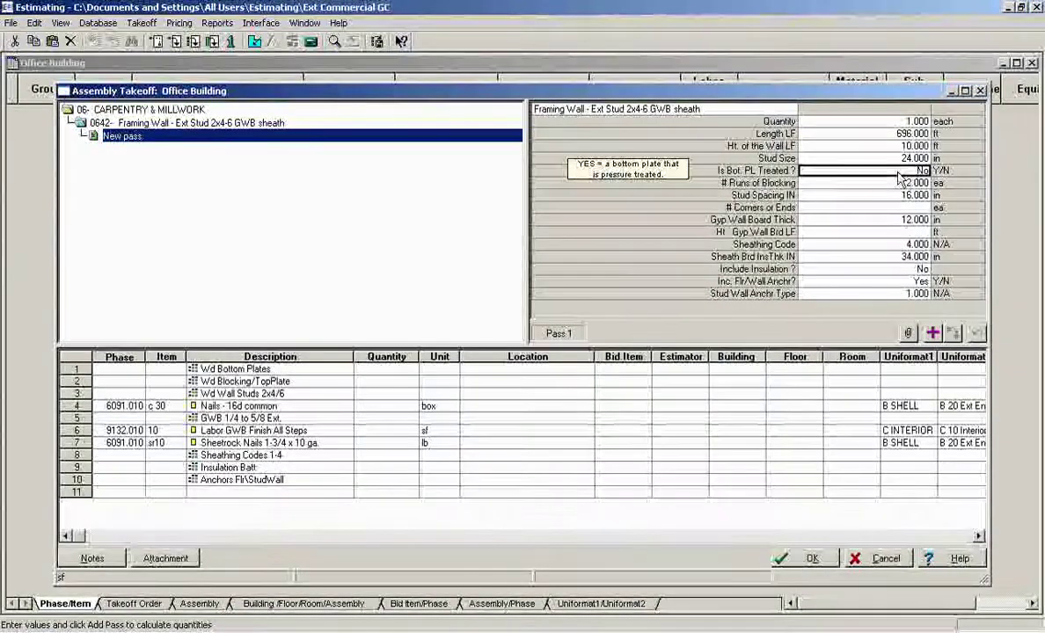
{"action": "type", "text": "y"}
{"action": "key", "text": "Tab"}
{"action": "key", "text": "Tab"}
{"action": "key", "text": "Tab"}
{"action": "key", "text": "Tab"}
{"action": "key", "text": "Tab"}
{"action": "key", "text": "Tab"}
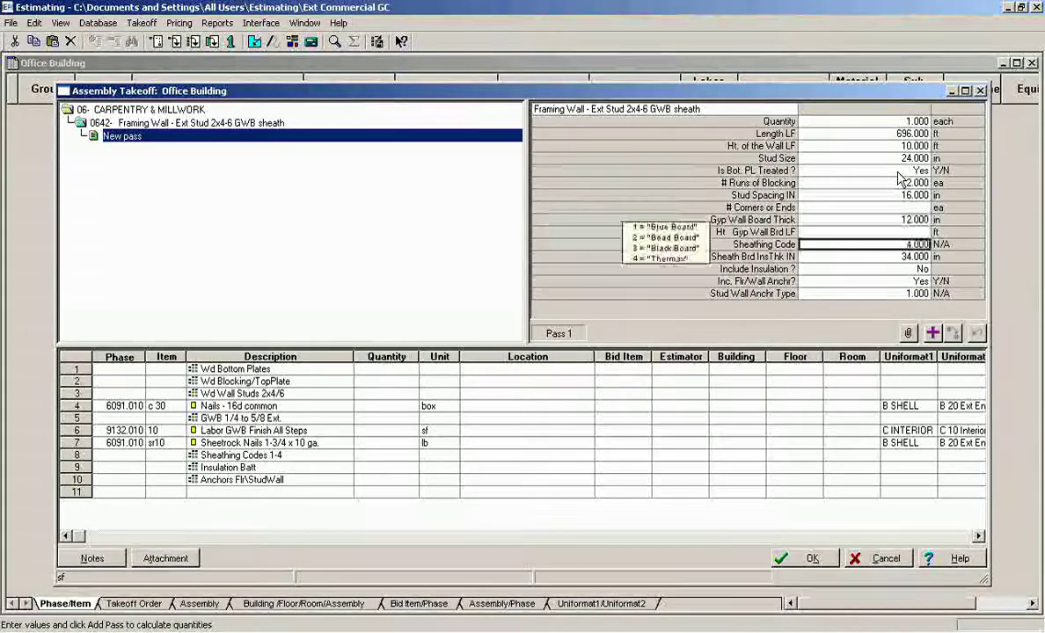
{"action": "key", "text": "Tab"}
{"action": "key", "text": "Tab"}
{"action": "key", "text": "Tab"}
{"action": "key", "text": "Tab"}
{"action": "key", "text": "Return"}
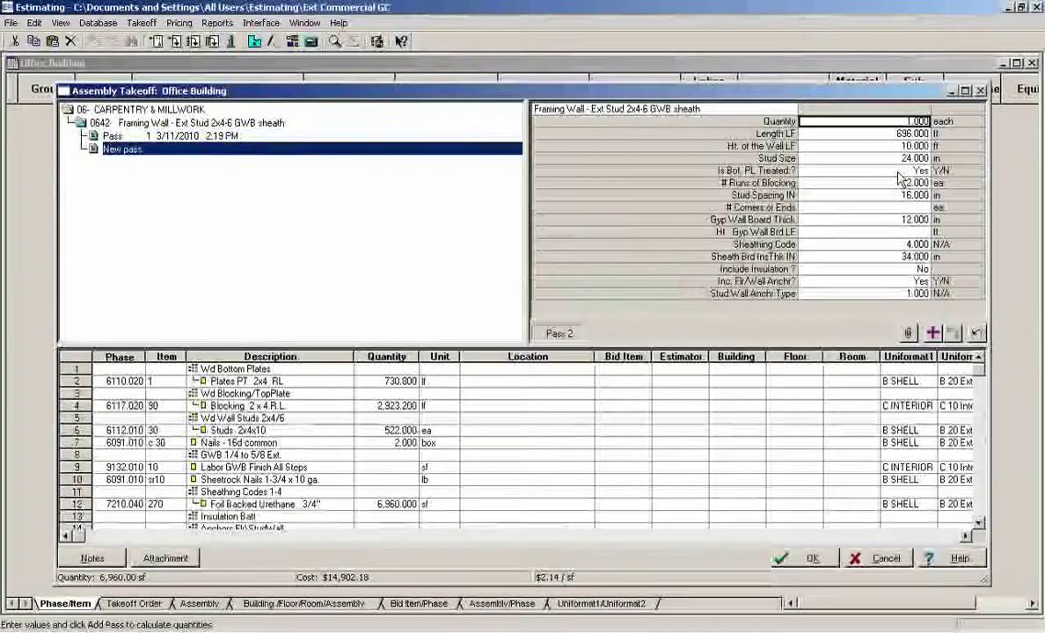
{"action": "left_click", "coordinate": [862, 134]}
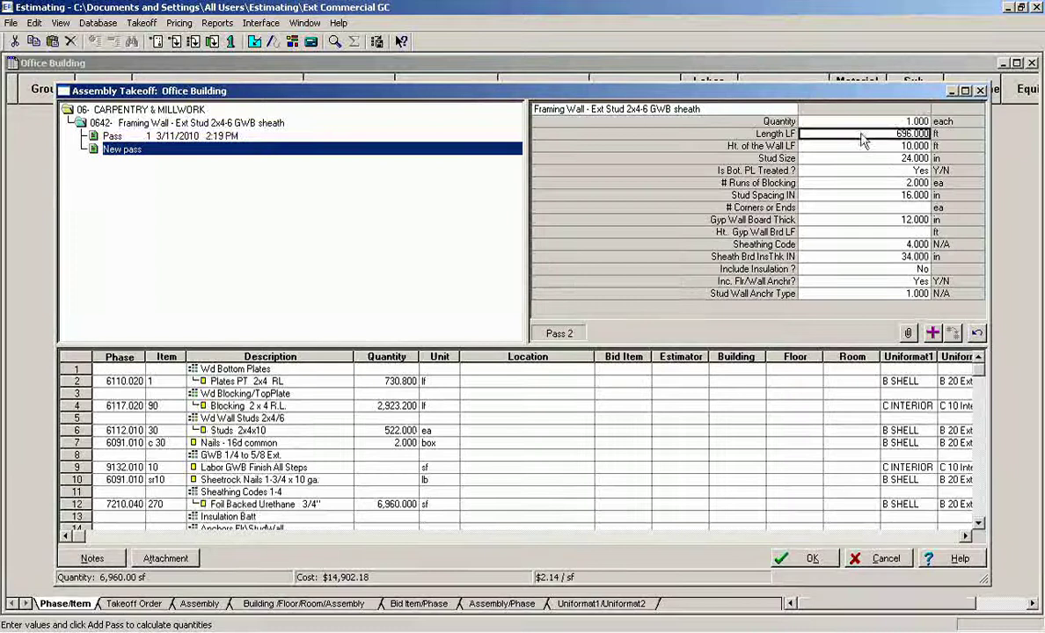
Step: Add pass 2 with W2's 46 ft length, 8 ft height and an untreated bottom plate
{"action": "right_click", "coordinate": [862, 137]}
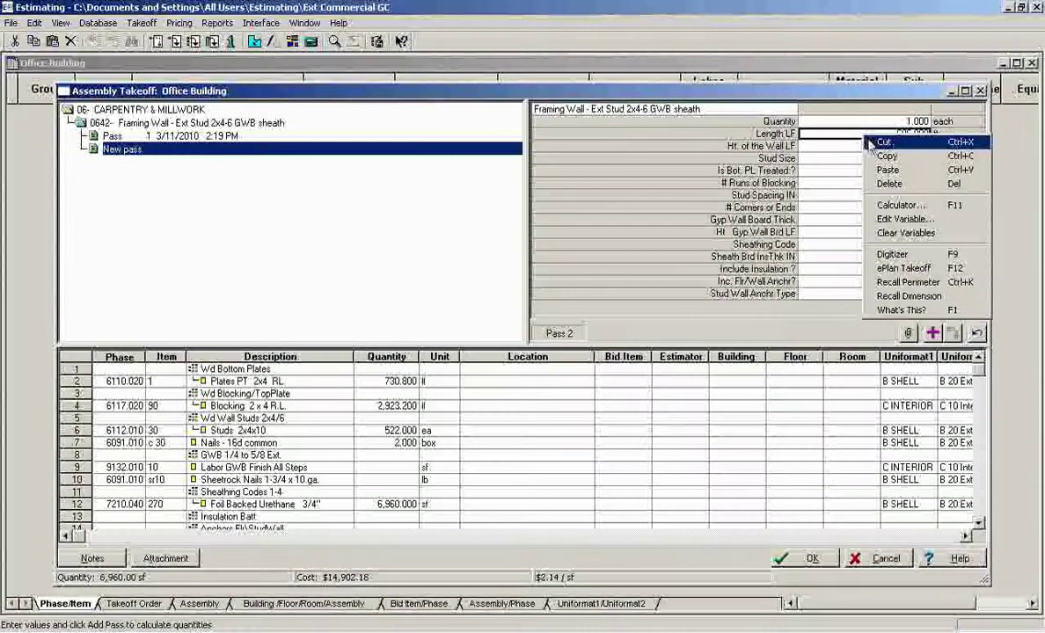
{"action": "left_click", "coordinate": [897, 297]}
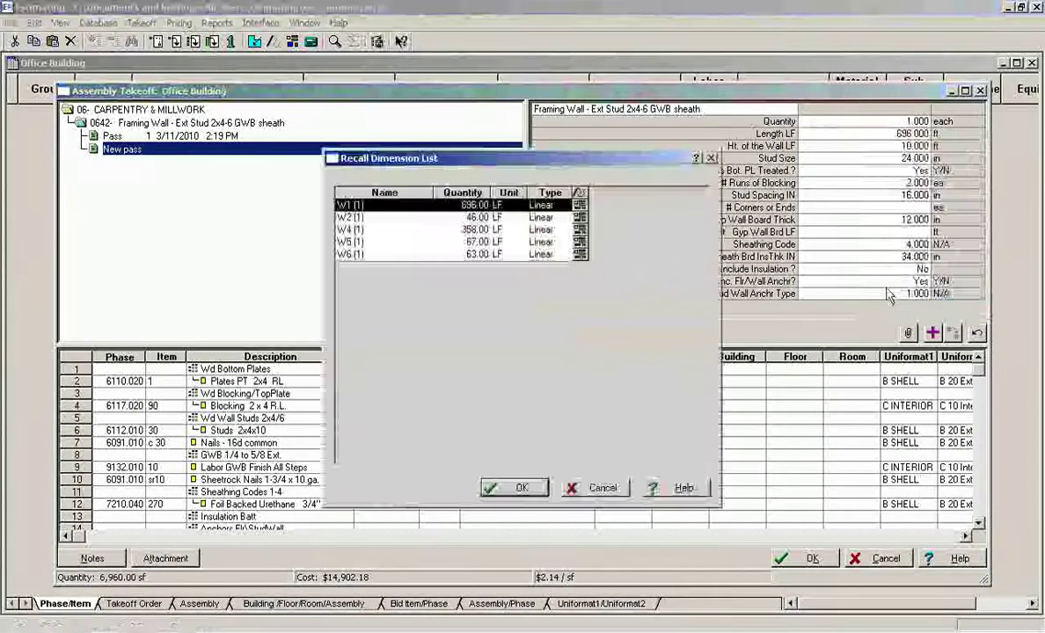
{"action": "left_click", "coordinate": [378, 220]}
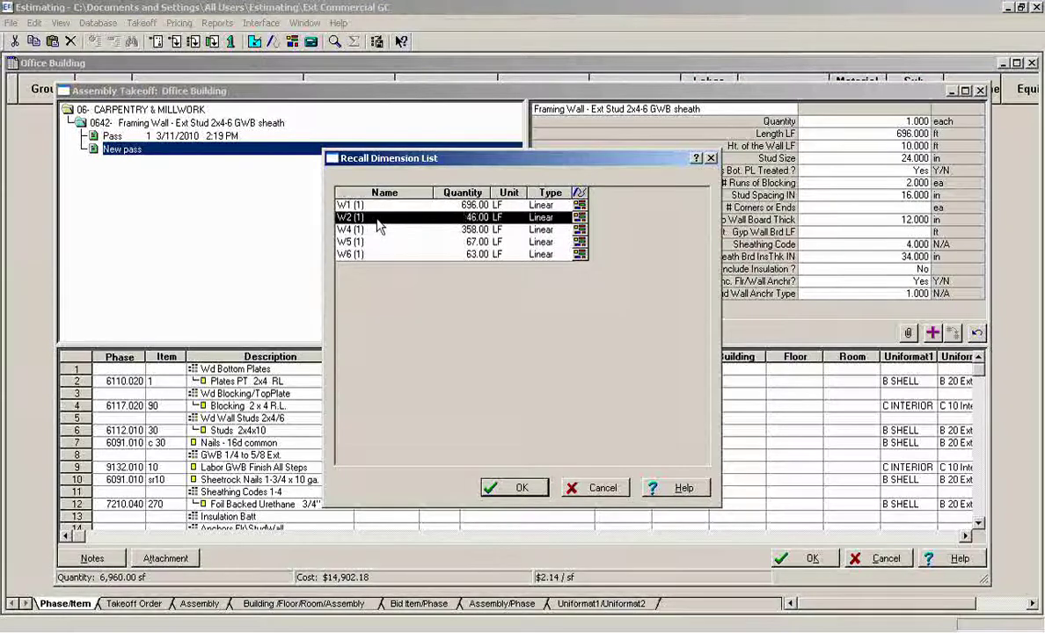
{"action": "double_click", "coordinate": [378, 220]}
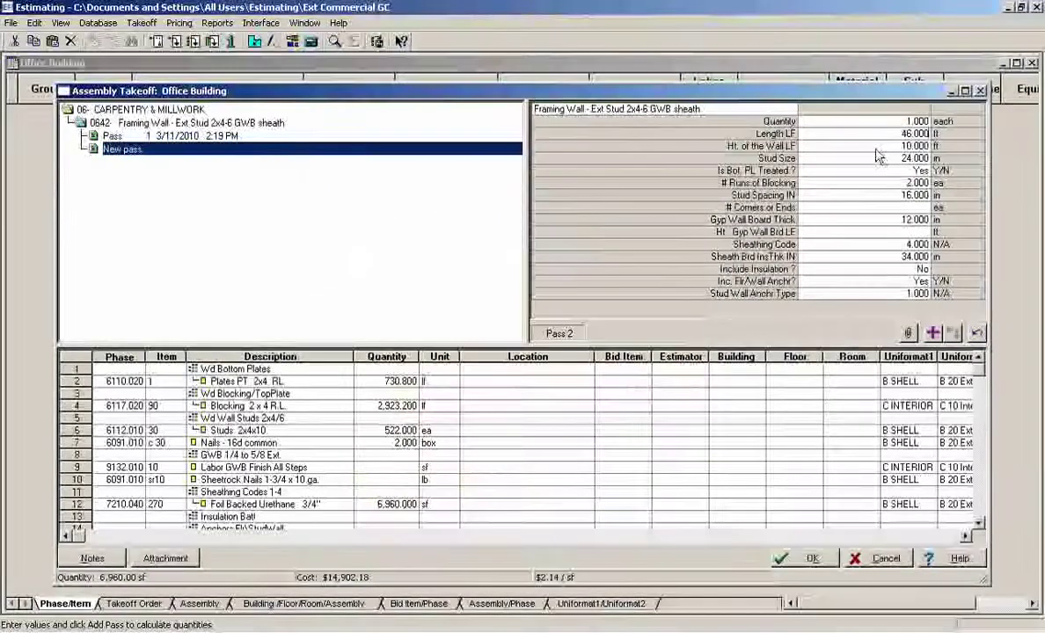
{"action": "type", "text": "8"}
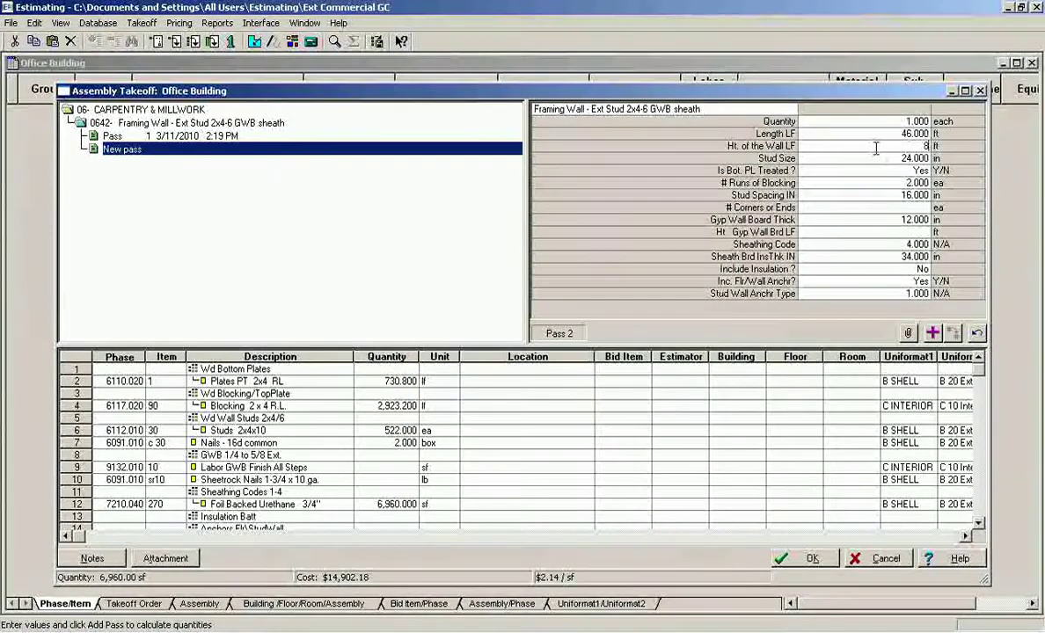
{"action": "key", "text": "Return"}
{"action": "key", "text": "Return"}
{"action": "type", "text": "n"}
{"action": "key", "text": "Return"}
{"action": "key", "text": "Return"}
{"action": "key", "text": "Return"}
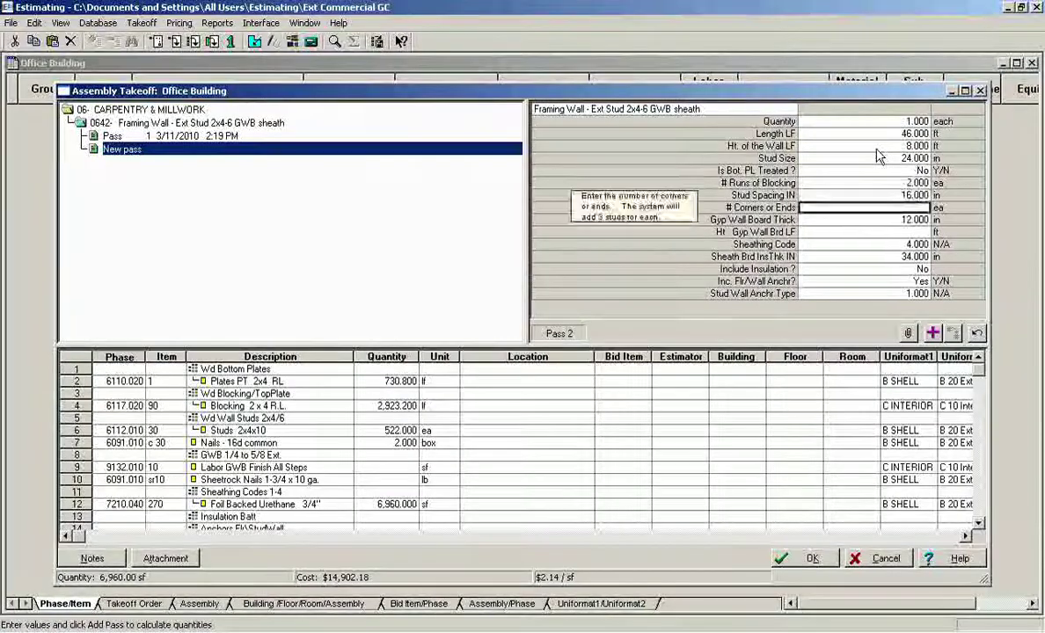
{"action": "key", "text": "Return"}
{"action": "key", "text": "Return"}
{"action": "key", "text": "Return"}
{"action": "key", "text": "Return"}
{"action": "key", "text": "Return"}
{"action": "key", "text": "Return"}
{"action": "key", "text": "Return"}
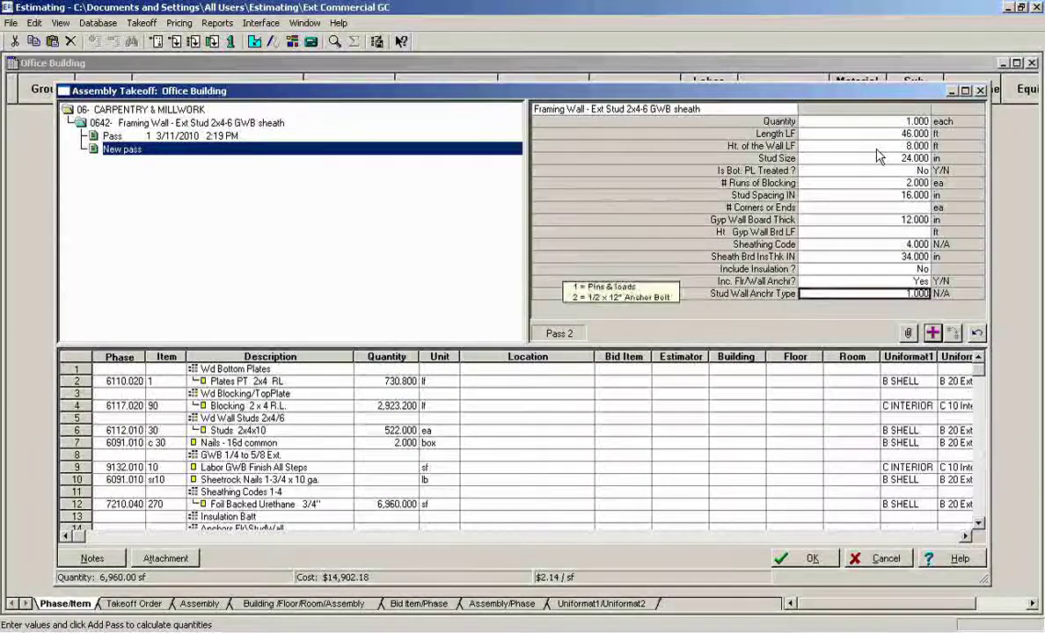
{"action": "key", "text": "Return"}
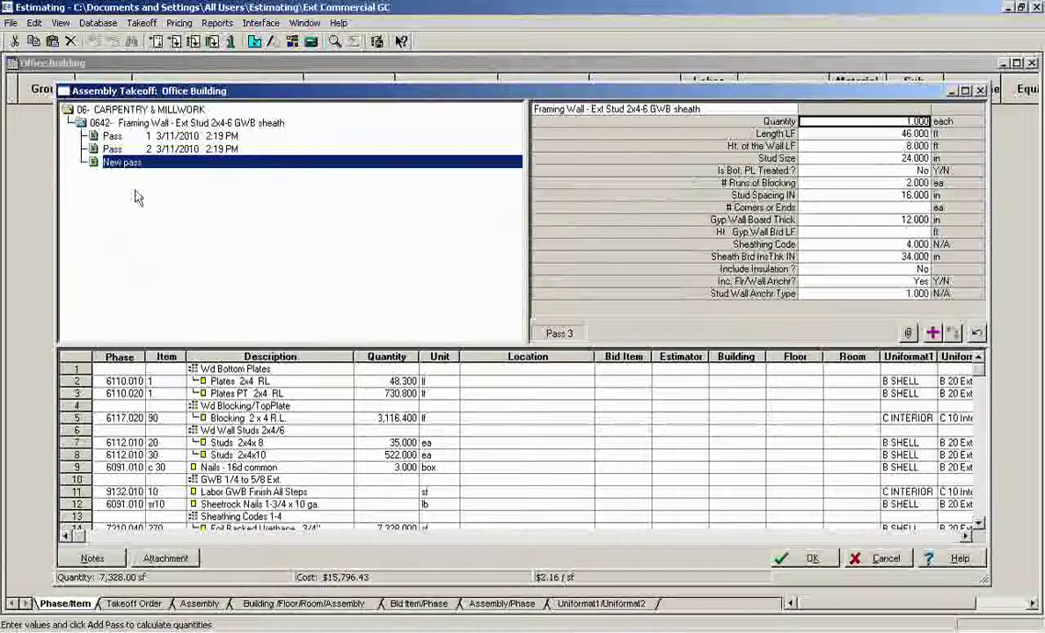
{"action": "left_click", "coordinate": [170, 143]}
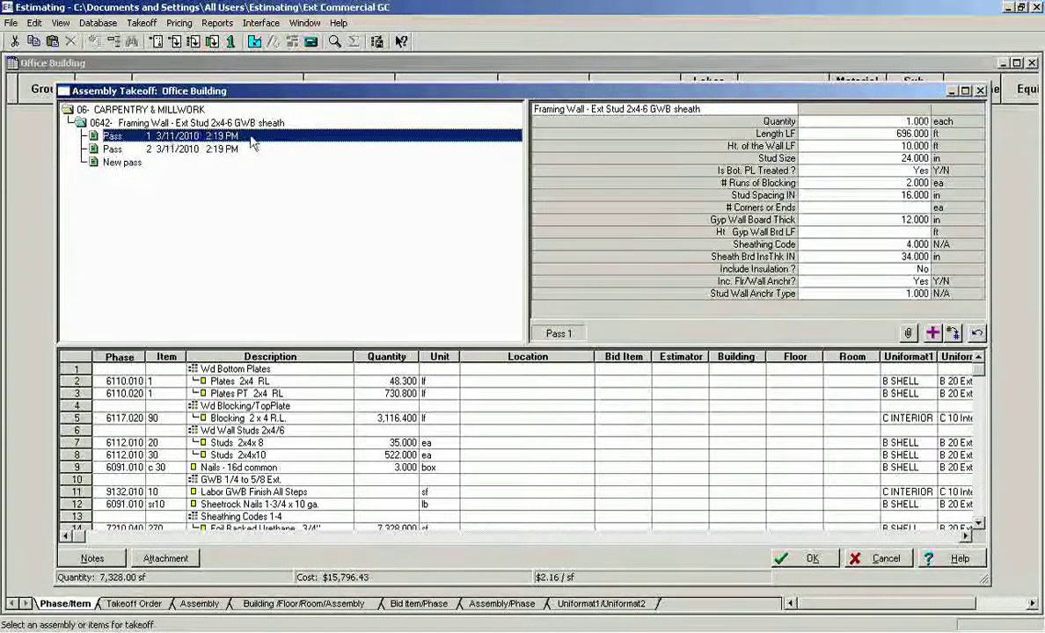
Step: Start a third pass, sort the Recall Dimension list by name and quantity, then cancel it
{"action": "left_click", "coordinate": [172, 150]}
{"action": "left_click", "coordinate": [133, 163]}
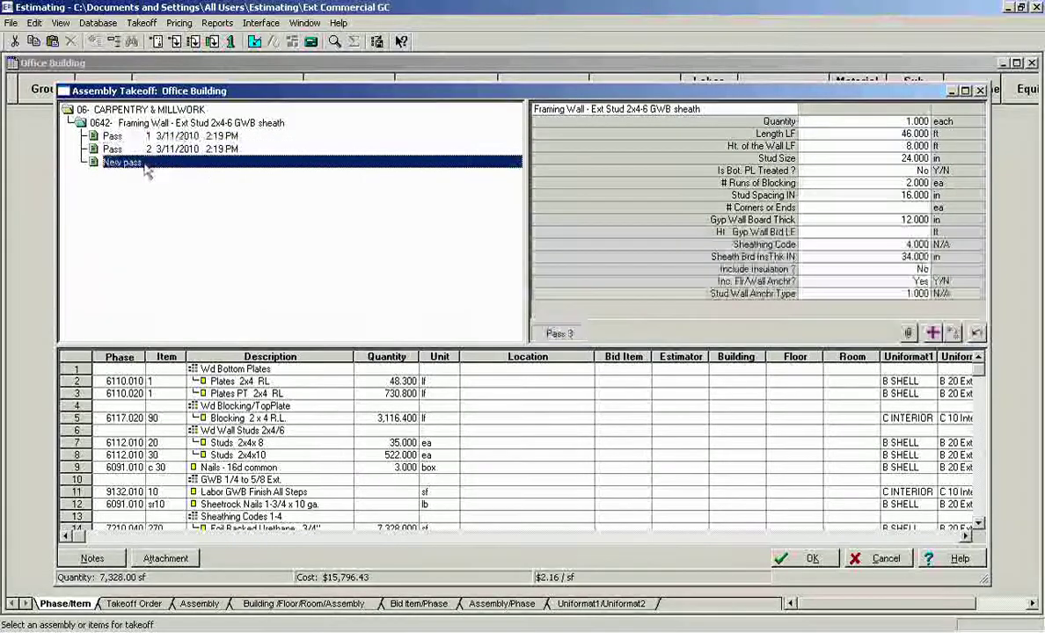
{"action": "right_click", "coordinate": [864, 133]}
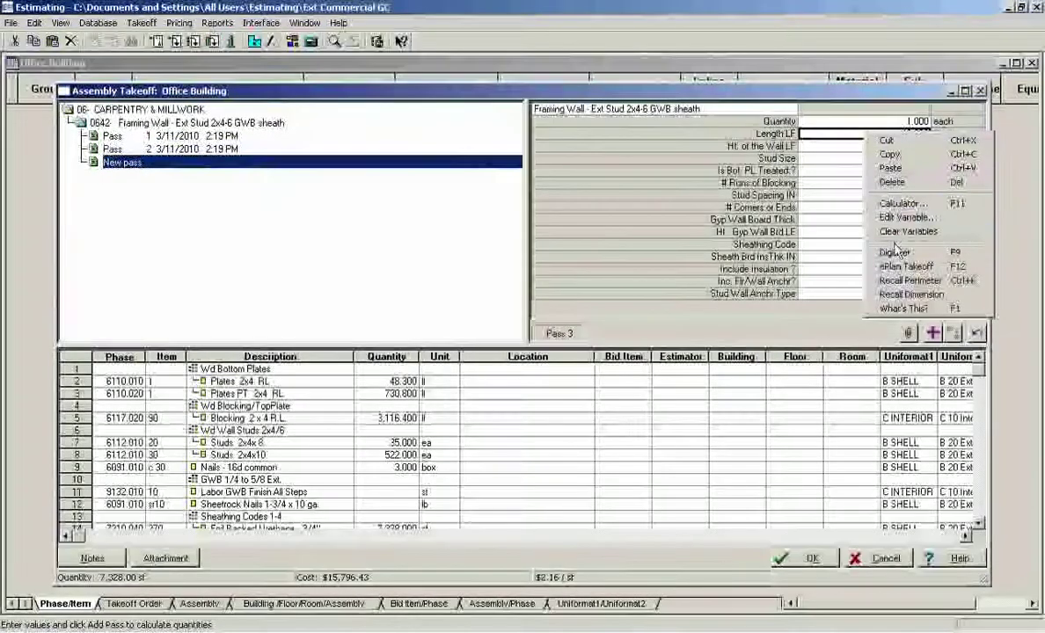
{"action": "left_click", "coordinate": [893, 295]}
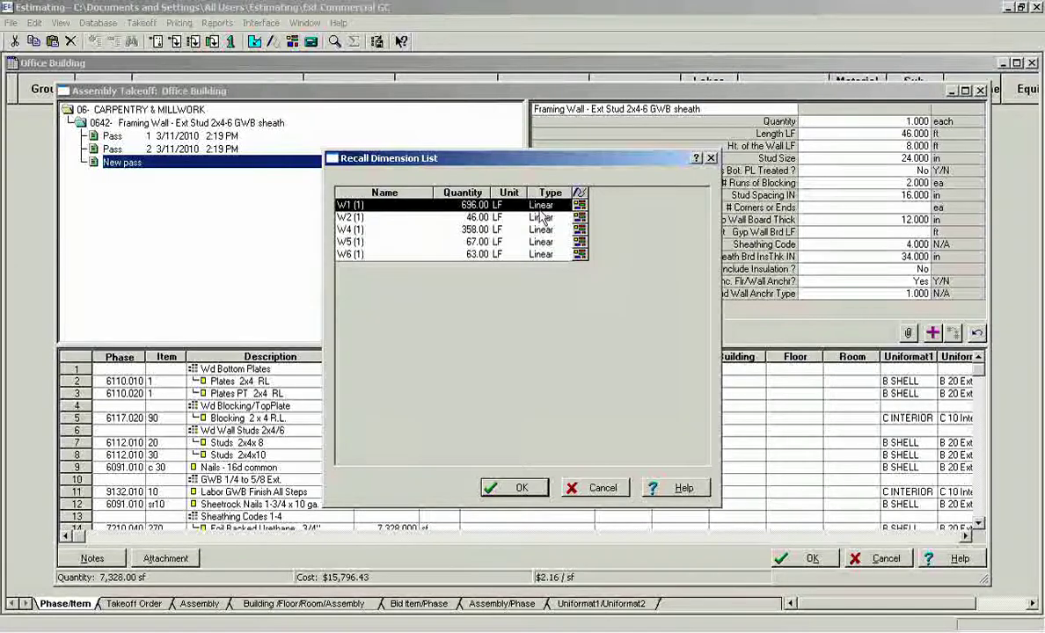
{"action": "left_click", "coordinate": [415, 193]}
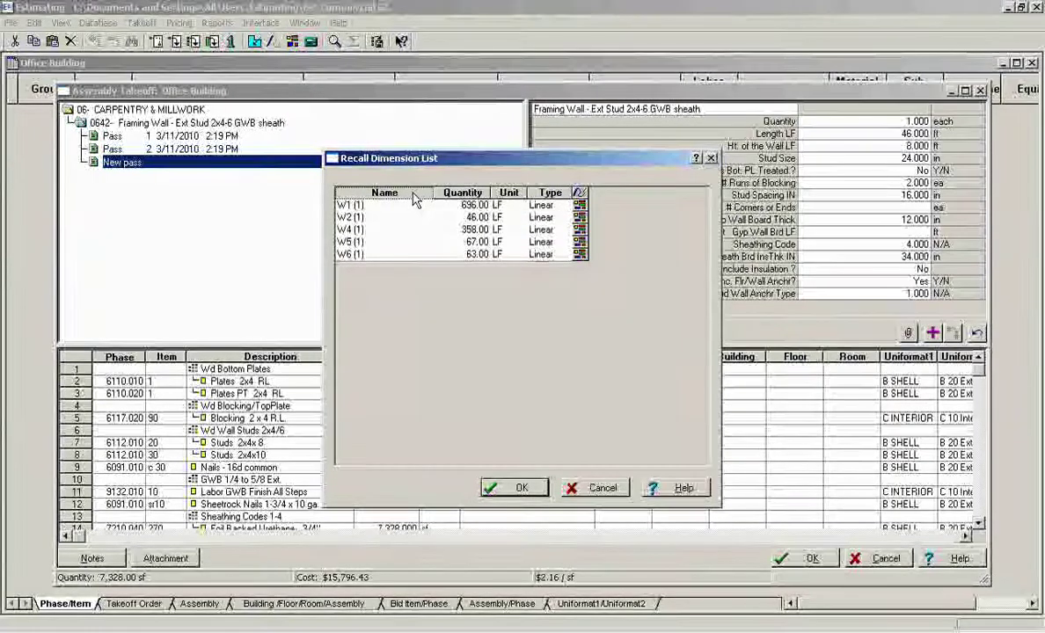
{"action": "left_click", "coordinate": [463, 193]}
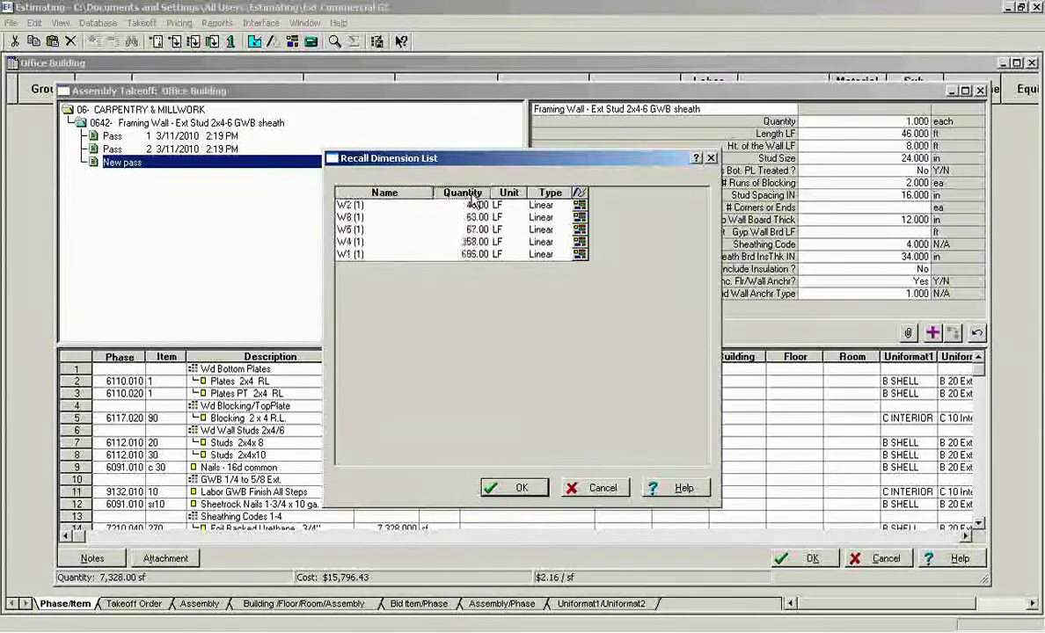
{"action": "left_click", "coordinate": [411, 195]}
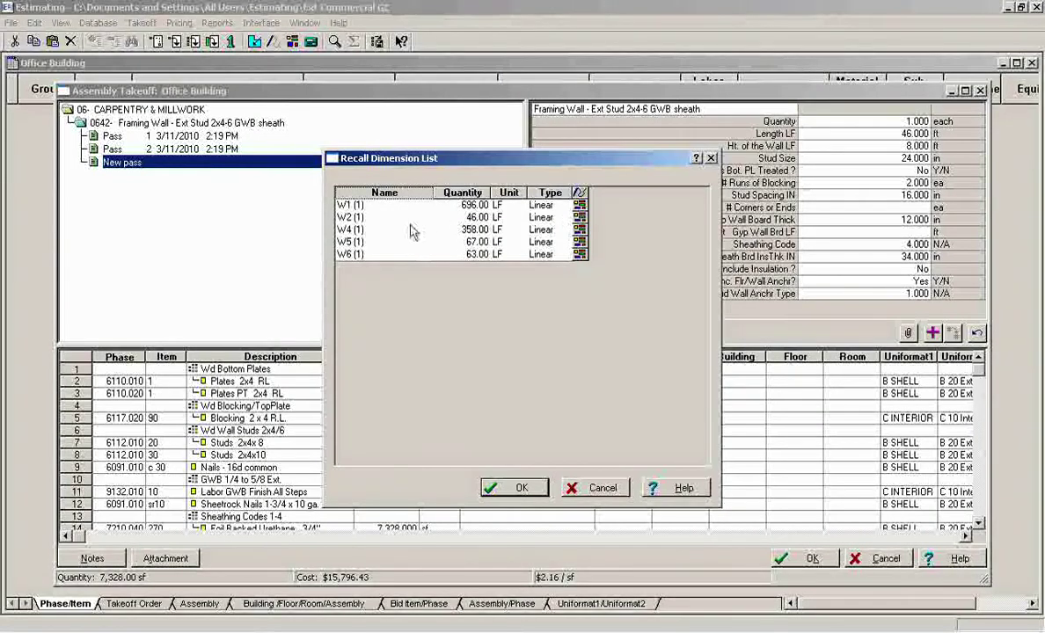
{"action": "left_click", "coordinate": [599, 489]}
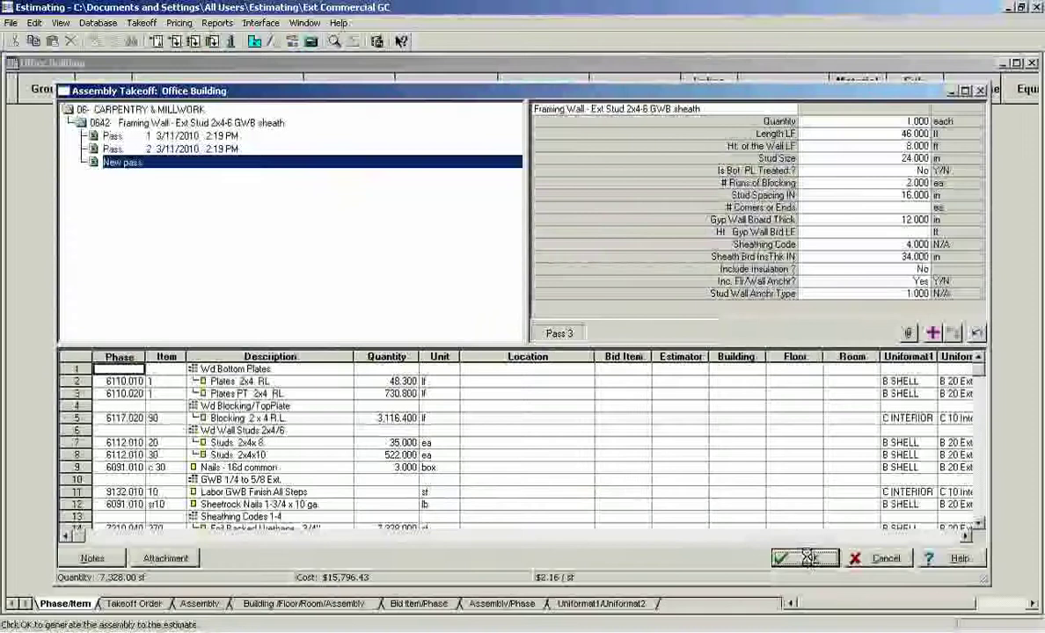
Step: Generate the wall passes into the estimate and reopen the 0642 Framing Wall Ext Stud assembly
{"action": "left_click", "coordinate": [808, 559]}
{"action": "left_click", "coordinate": [858, 564]}
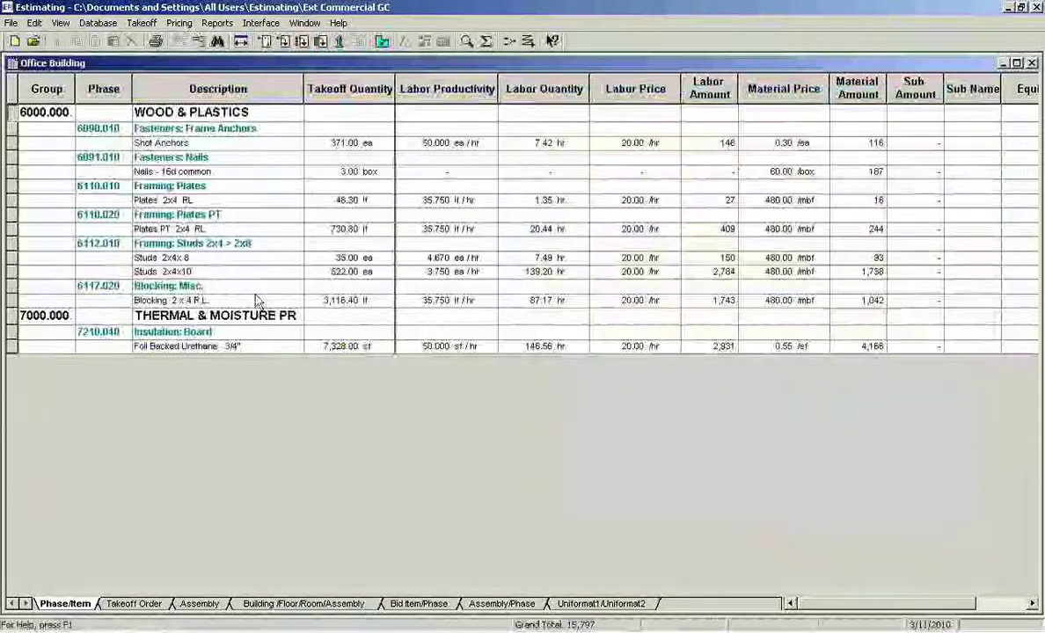
{"action": "left_click", "coordinate": [284, 41]}
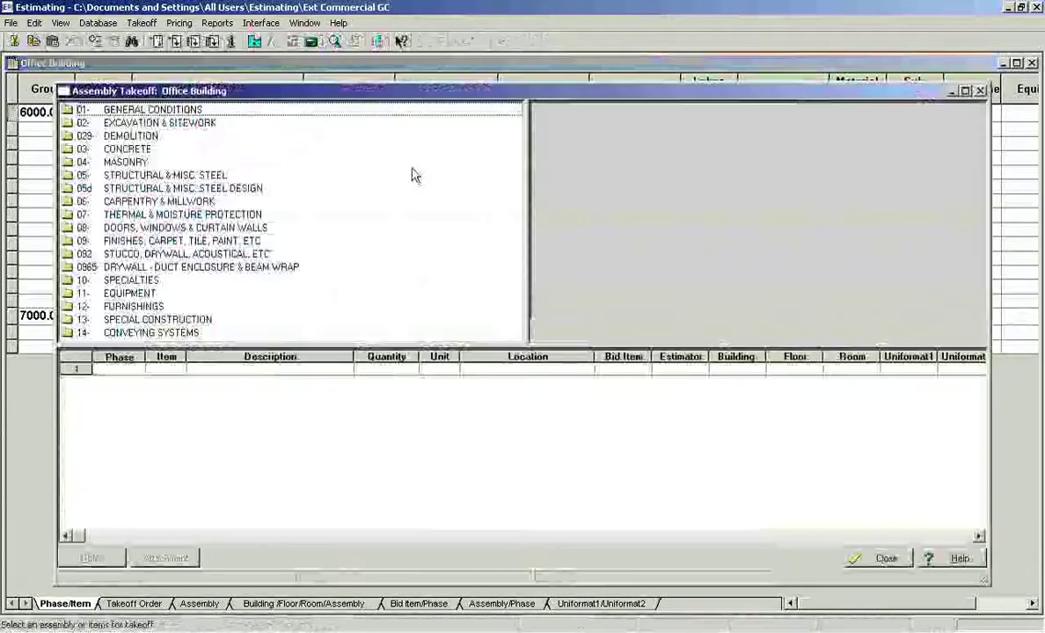
{"action": "double_click", "coordinate": [139, 150]}
{"action": "double_click", "coordinate": [139, 150]}
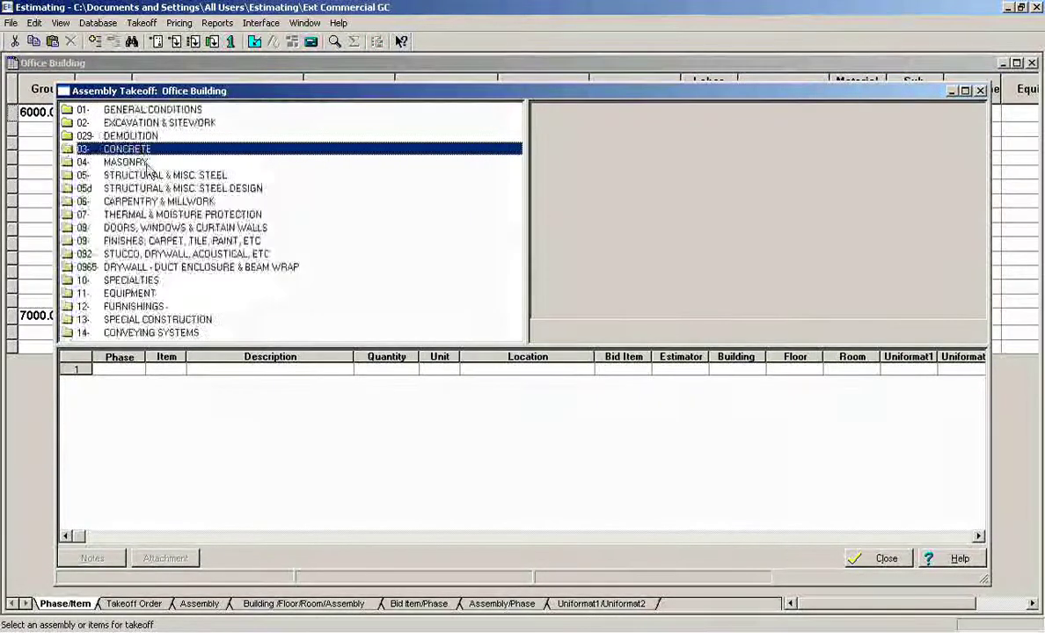
{"action": "double_click", "coordinate": [149, 203]}
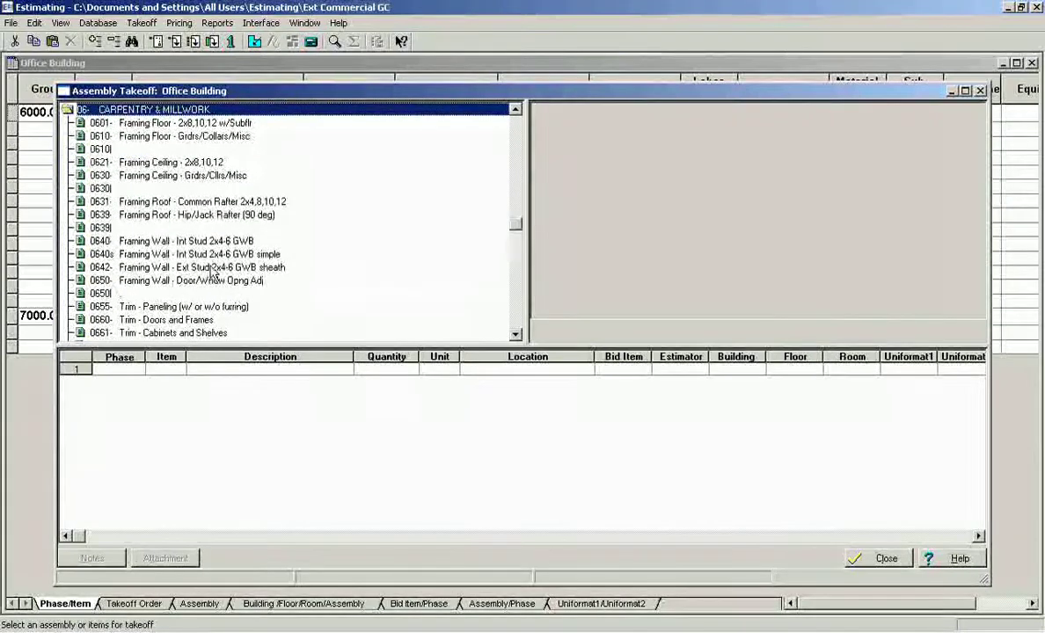
{"action": "double_click", "coordinate": [211, 267]}
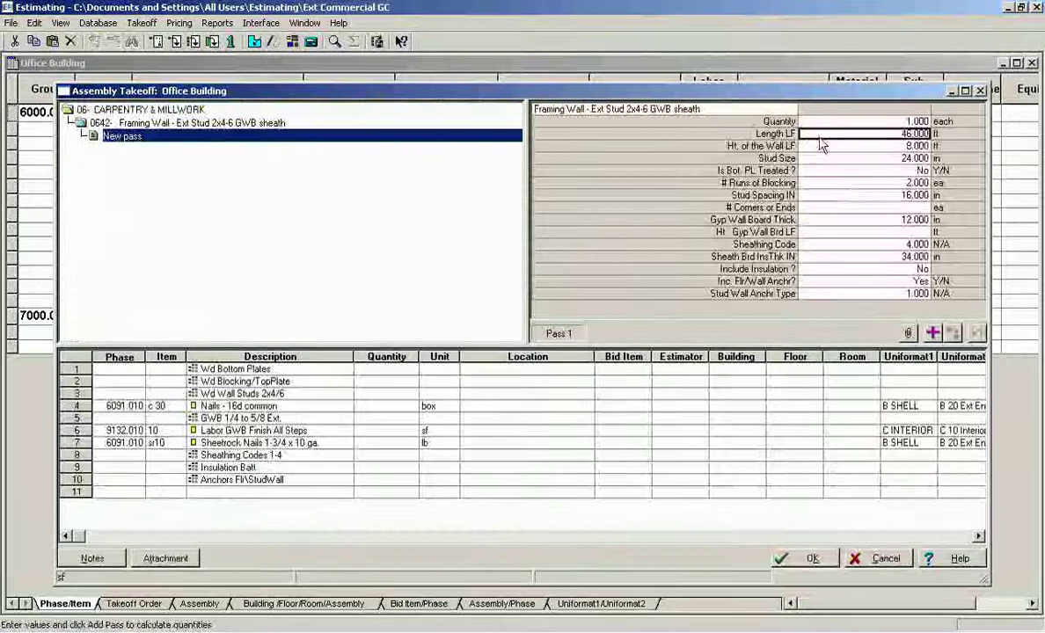
Step: Launch ePlan Takeoff and confirm using the currently open Sample Project
{"action": "left_click", "coordinate": [294, 44]}
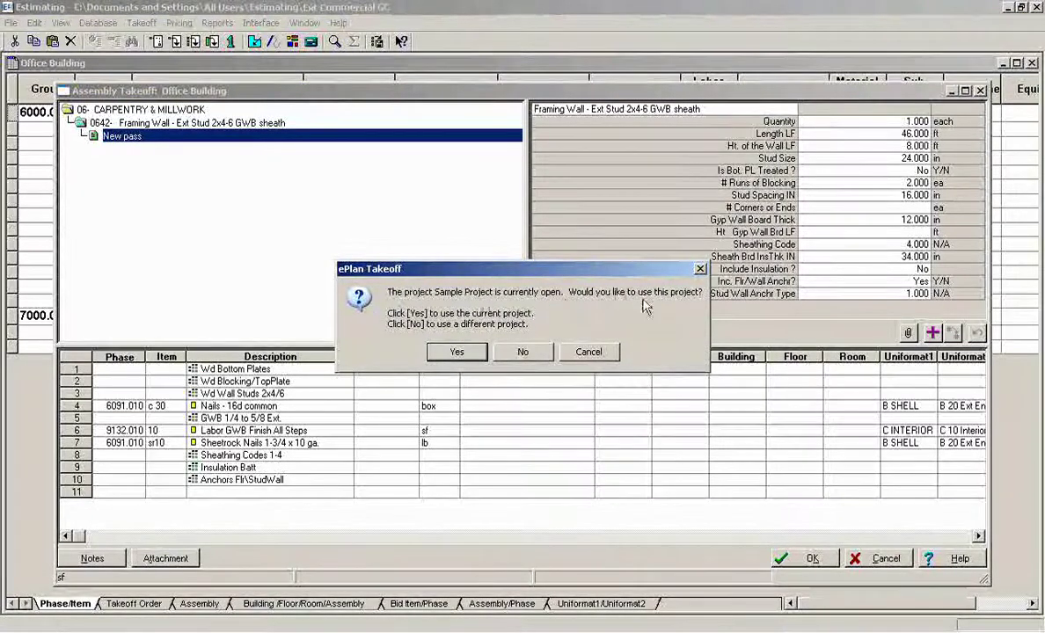
{"action": "left_click", "coordinate": [459, 353]}
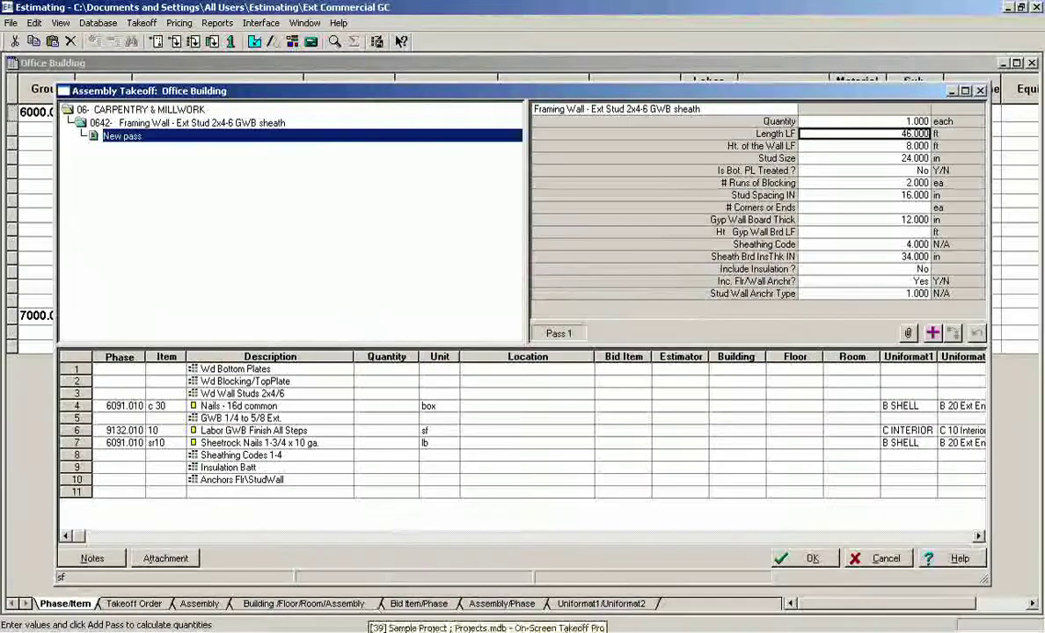
Step: Send wall W1's 696 LF length from On-Screen Takeoff to the assembly's Length field
{"action": "left_click", "coordinate": [396, 626]}
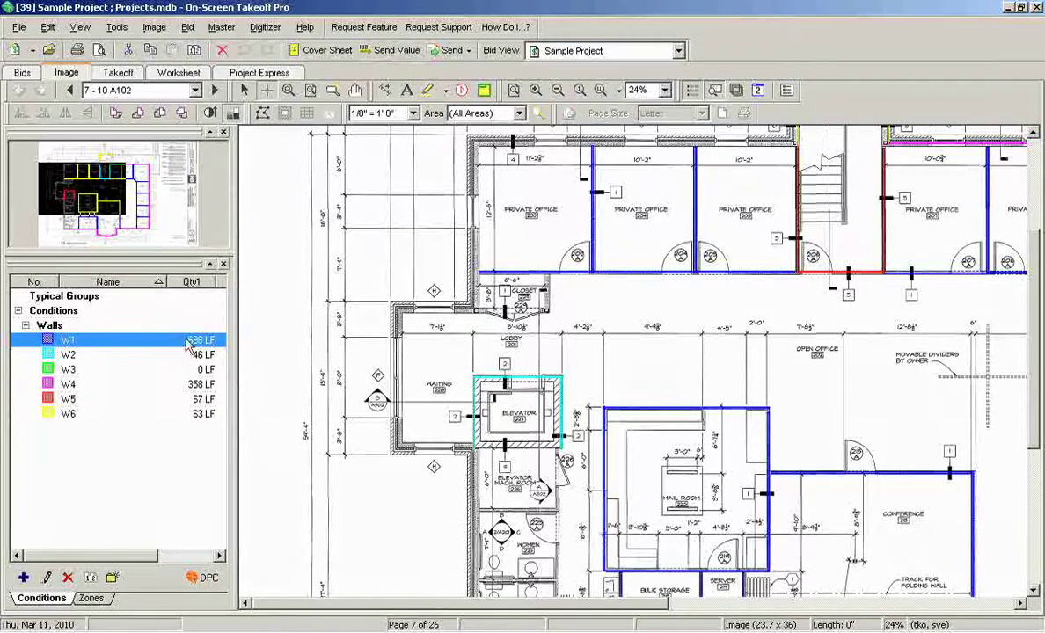
{"action": "left_click", "coordinate": [392, 51]}
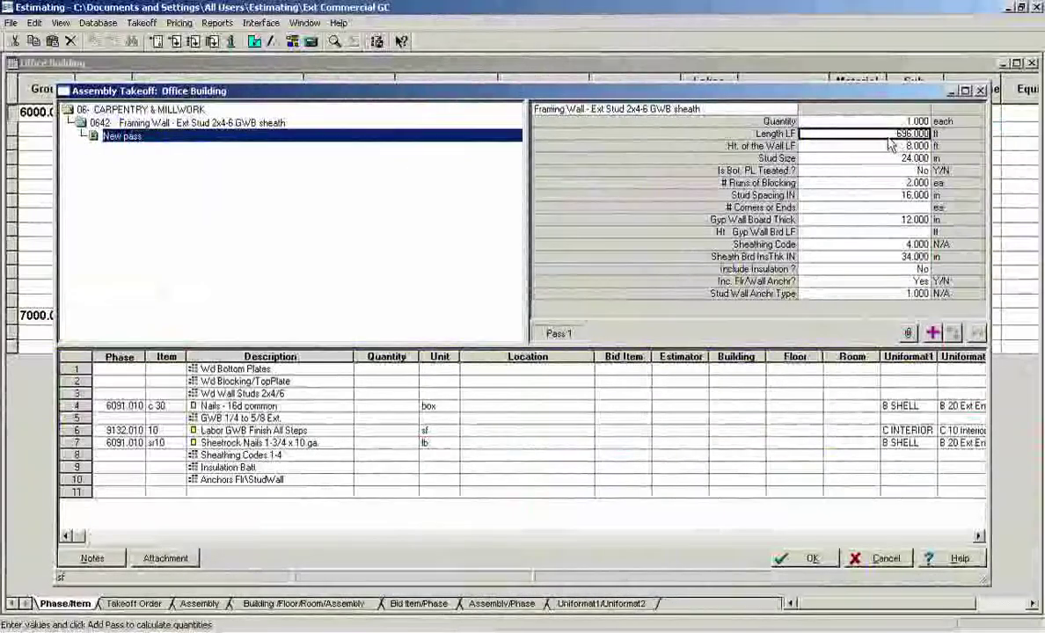
Step: Add Pass 1 for the 696 ft wall: 10 ft high, stud size 26, treated bottom plate Yes
{"action": "left_click", "coordinate": [875, 147]}
{"action": "key", "text": "Up"}
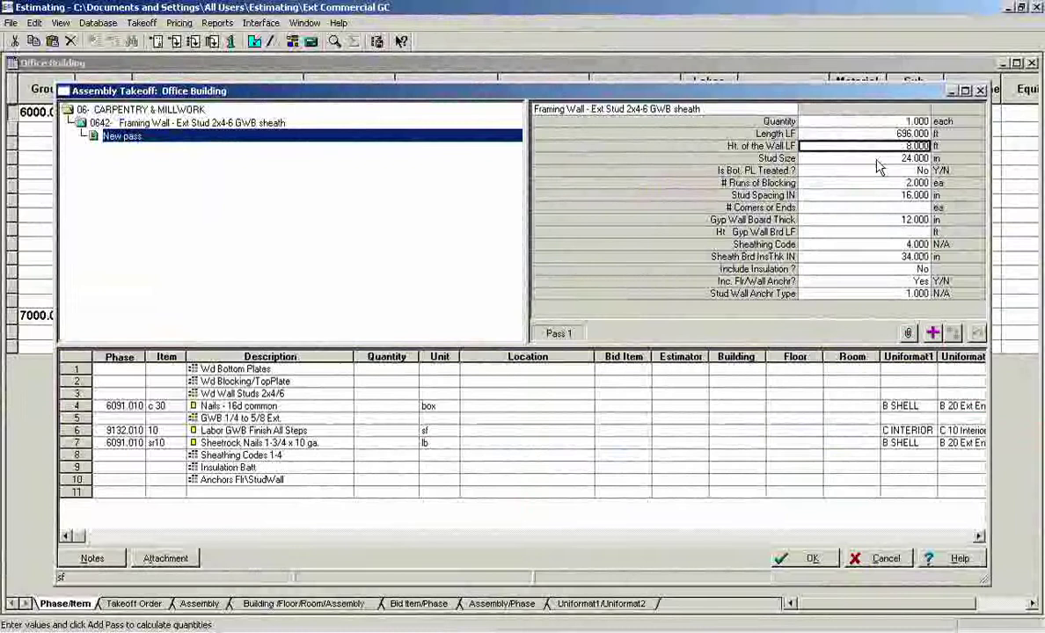
{"action": "type", "text": "10"}
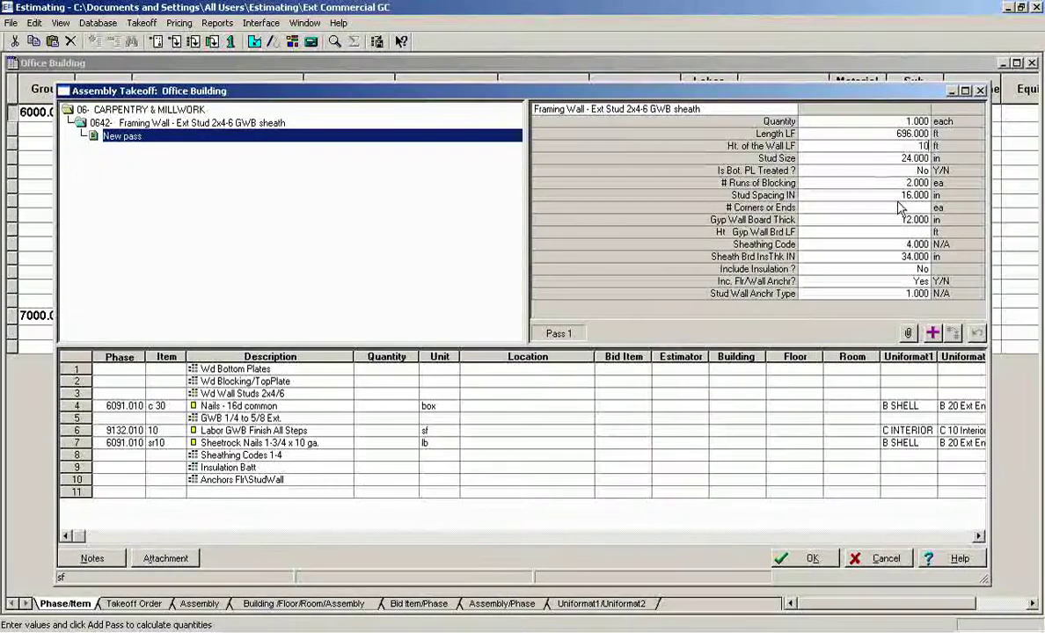
{"action": "key", "text": "Return"}
{"action": "type", "text": "26"}
{"action": "key", "text": "Return"}
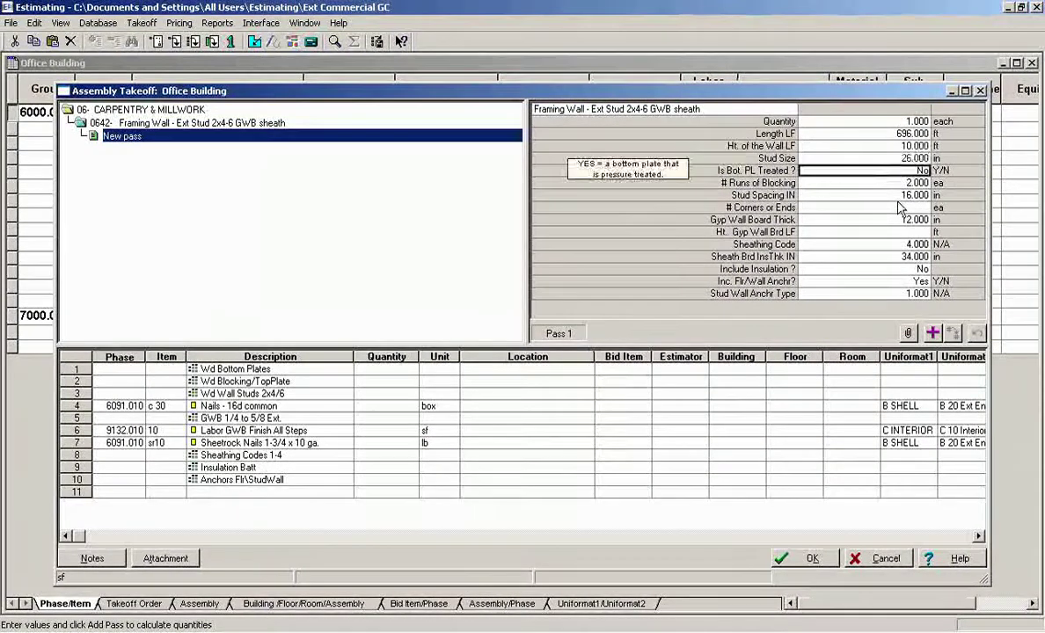
{"action": "type", "text": "Yes"}
{"action": "key", "text": "Return"}
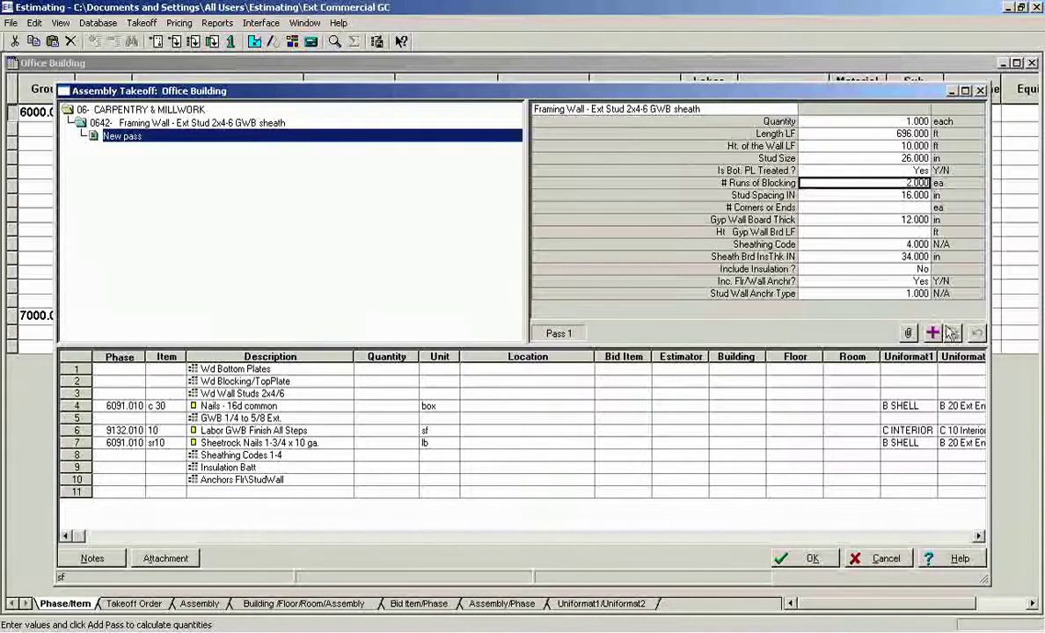
{"action": "left_click", "coordinate": [934, 333]}
{"action": "left_click", "coordinate": [867, 134]}
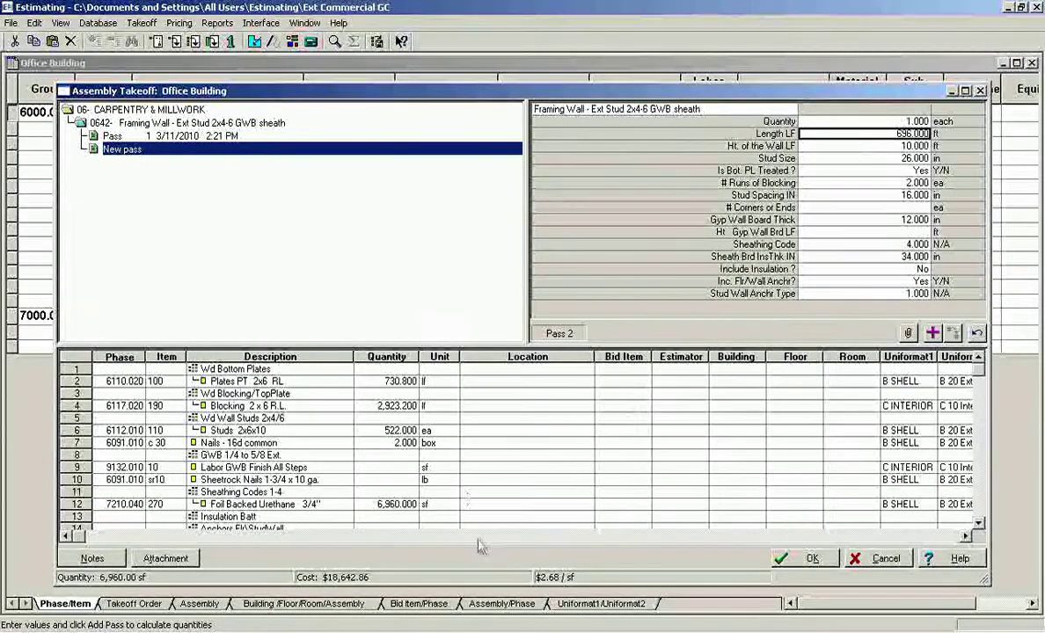
Step: Send wall condition W2's 46 LF length from ePlan Takeoff into the assembly
{"action": "left_click", "coordinate": [293, 44]}
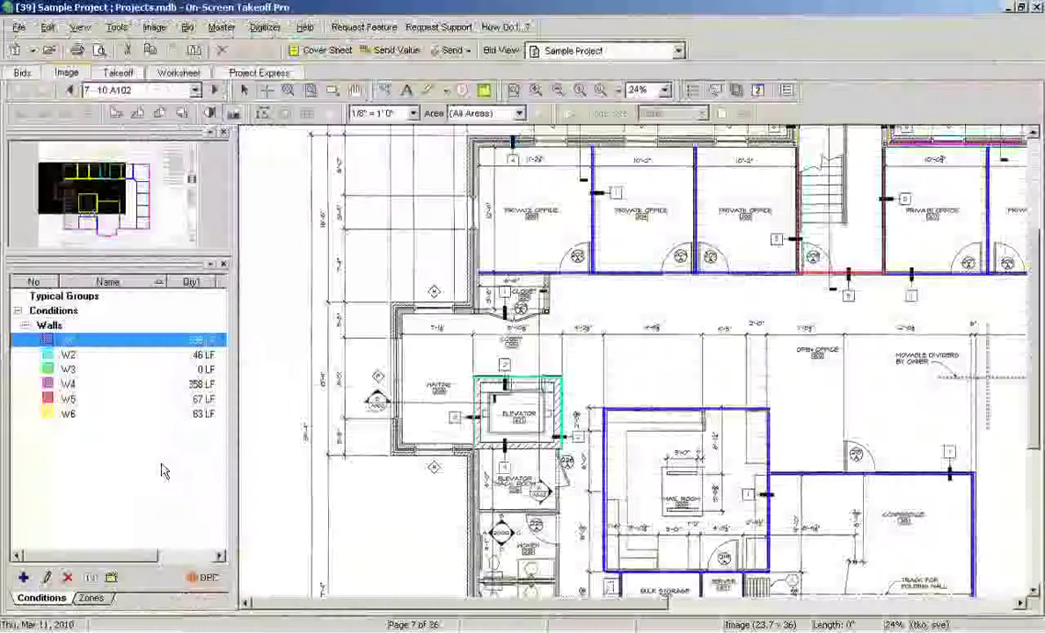
{"action": "left_click", "coordinate": [88, 354]}
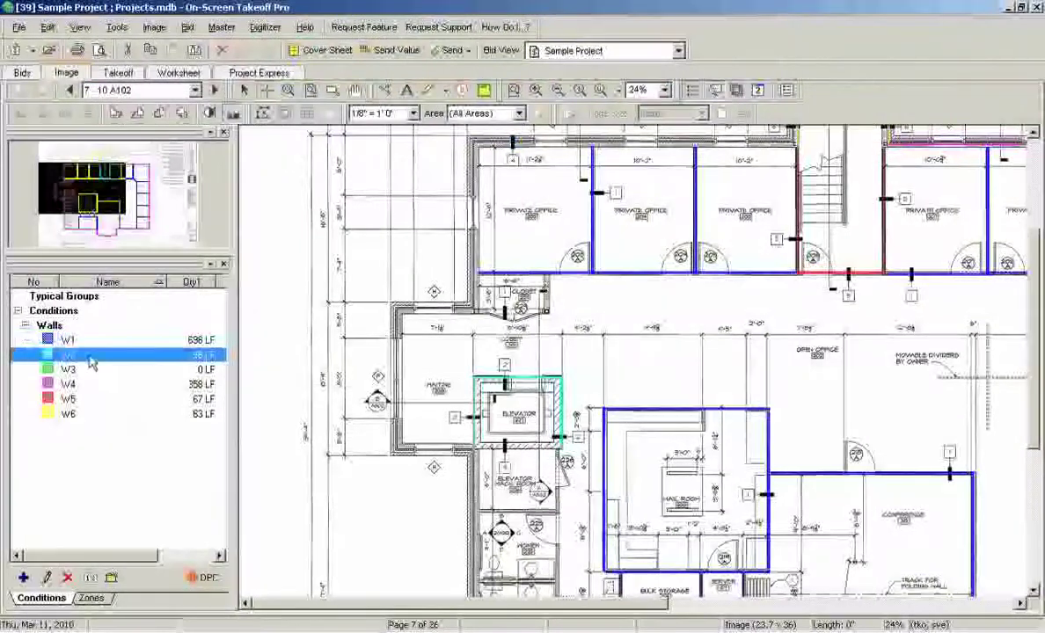
{"action": "left_click", "coordinate": [387, 50]}
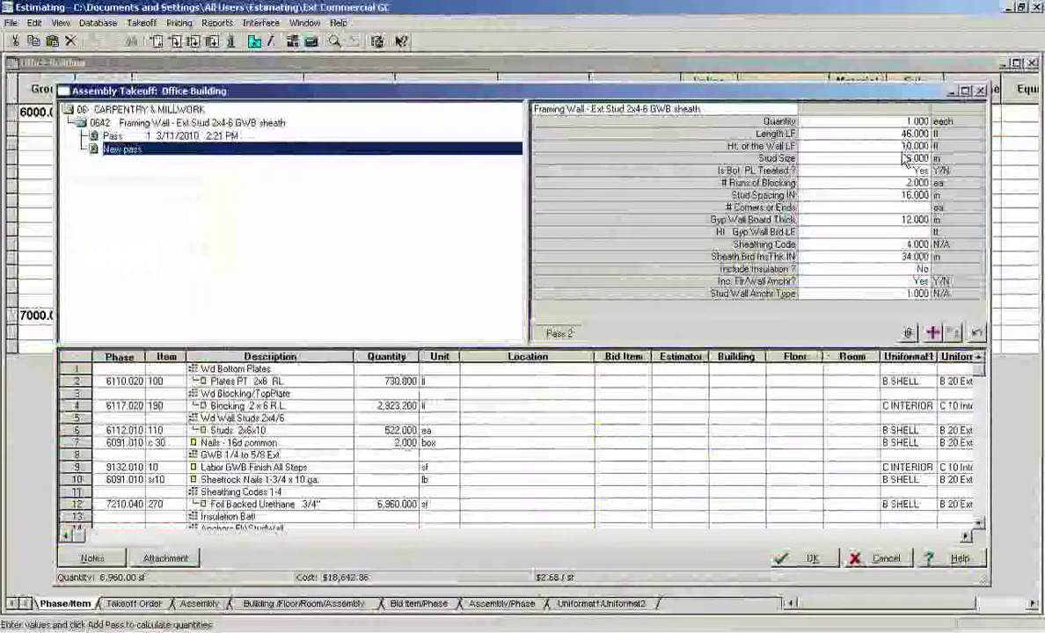
Step: Add a second pass at 8 ft wall height and stud size 24, then accept both passes
{"action": "left_click", "coordinate": [884, 148]}
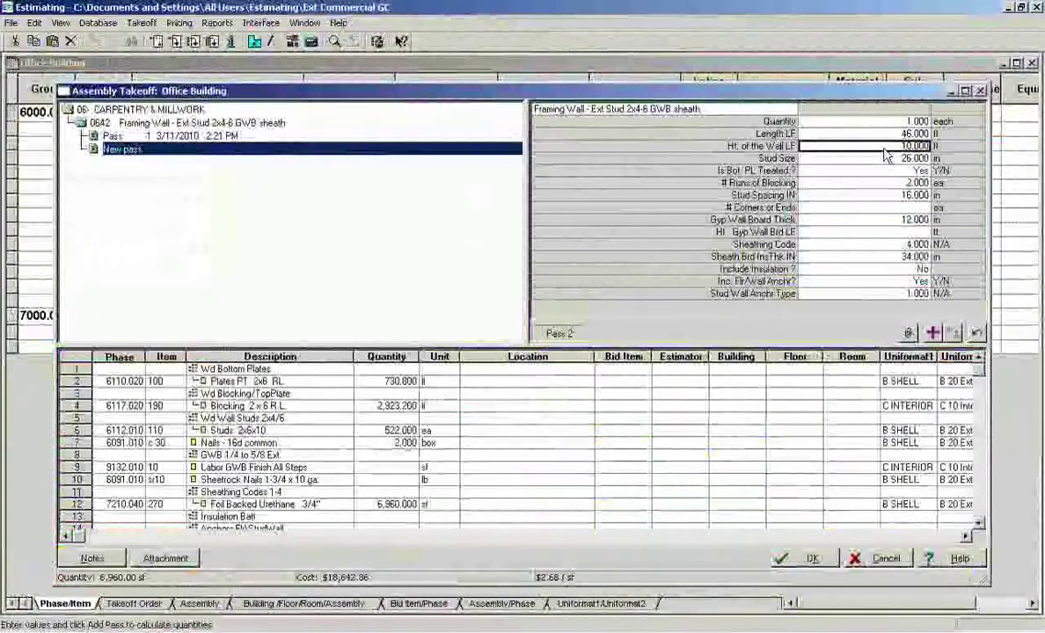
{"action": "type", "text": "8"}
{"action": "key", "text": "Tab"}
{"action": "type", "text": "24"}
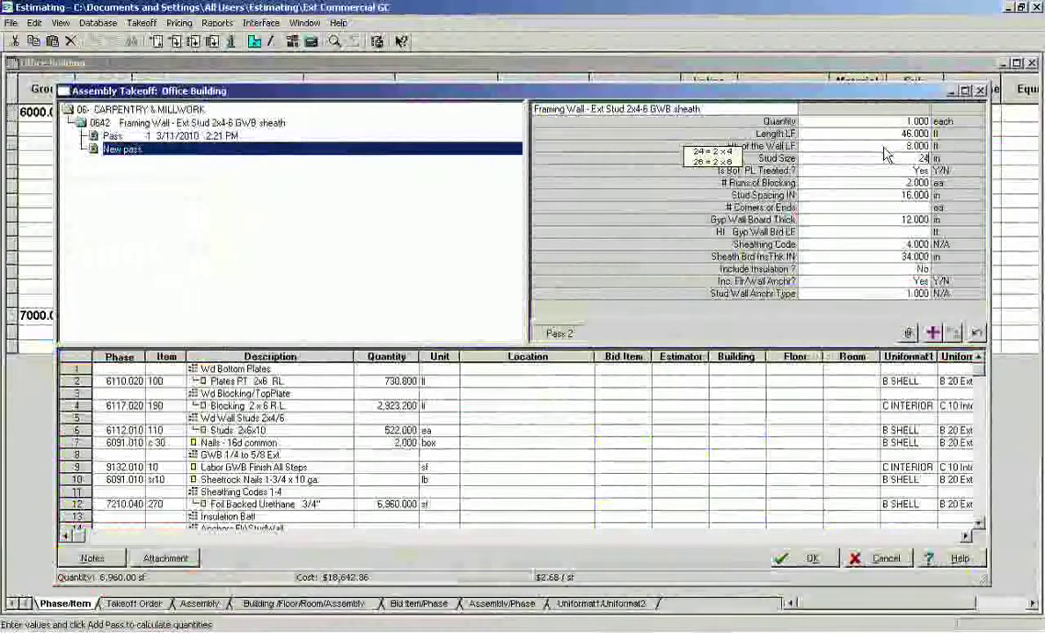
{"action": "key", "text": "Tab"}
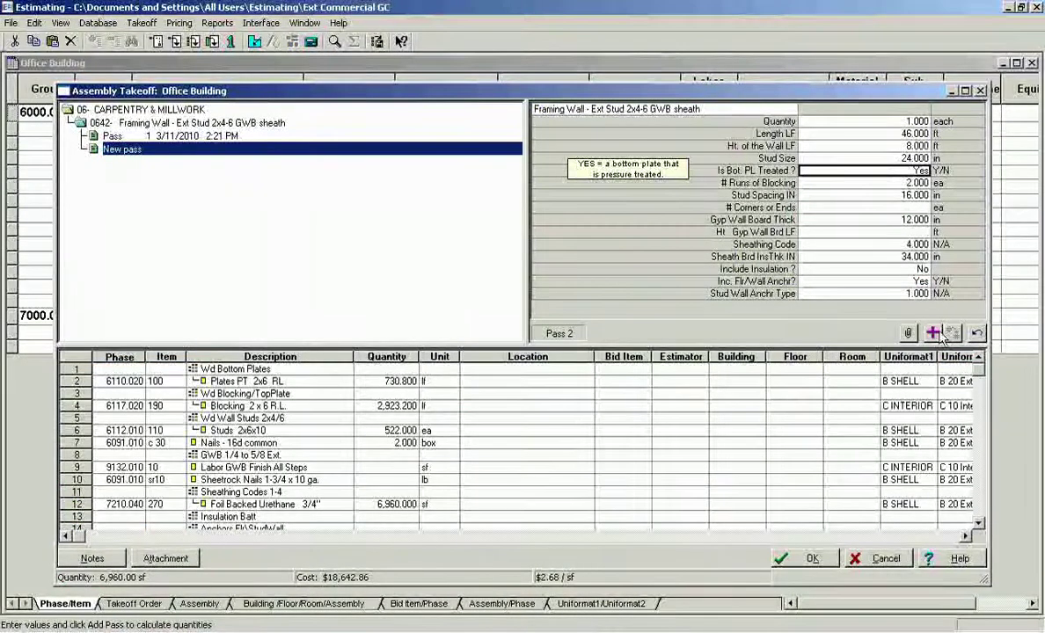
{"action": "left_click", "coordinate": [932, 334]}
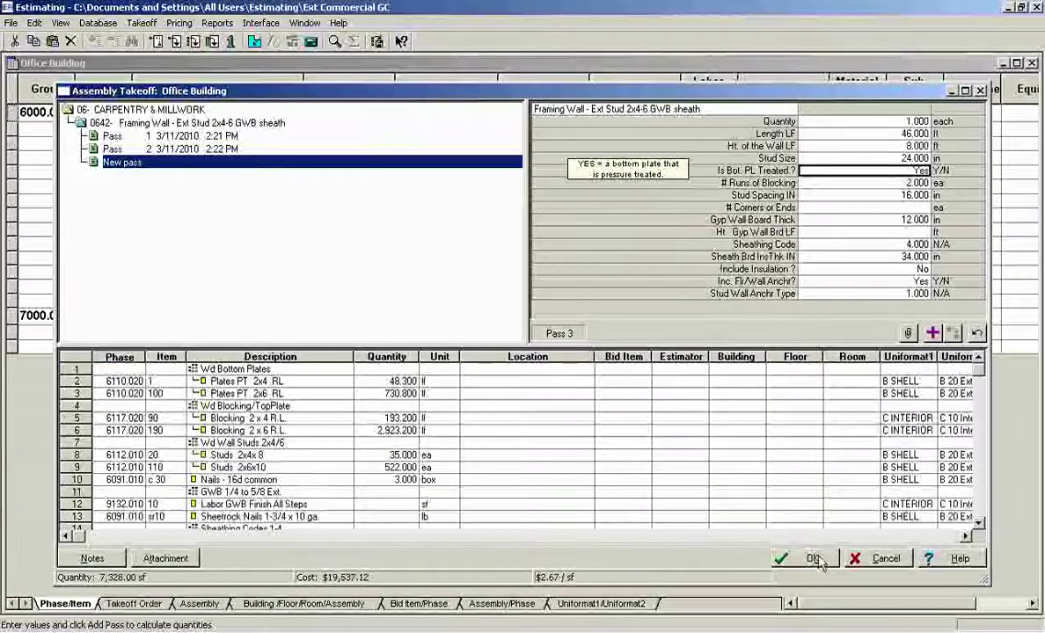
{"action": "left_click", "coordinate": [813, 560]}
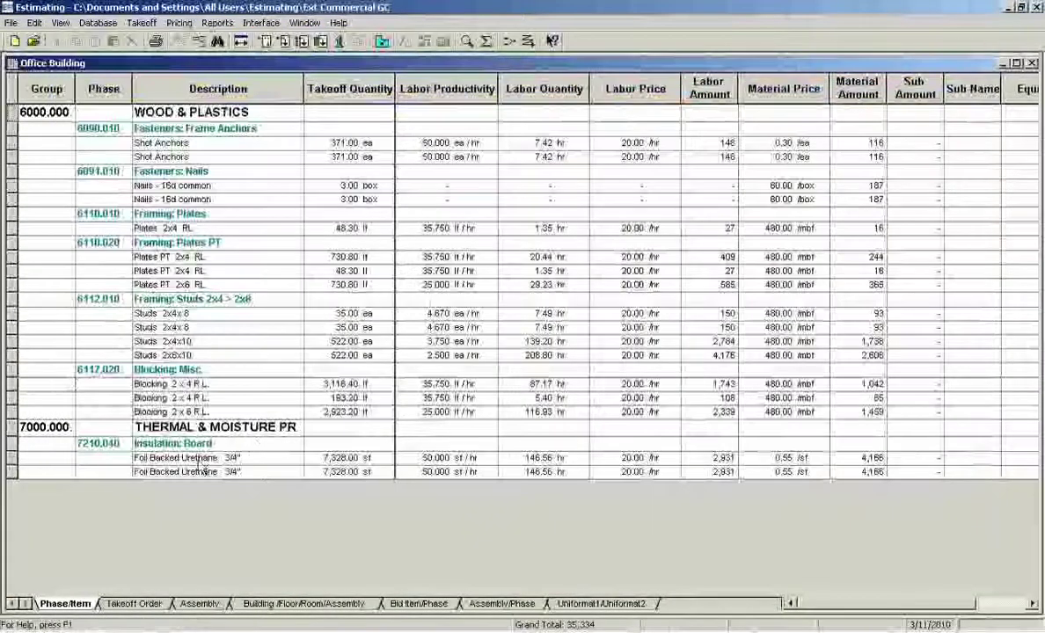
Step: Show the estimate in takeoff order and bring up the second Framing Wall assembly's context menu
{"action": "left_click", "coordinate": [119, 605]}
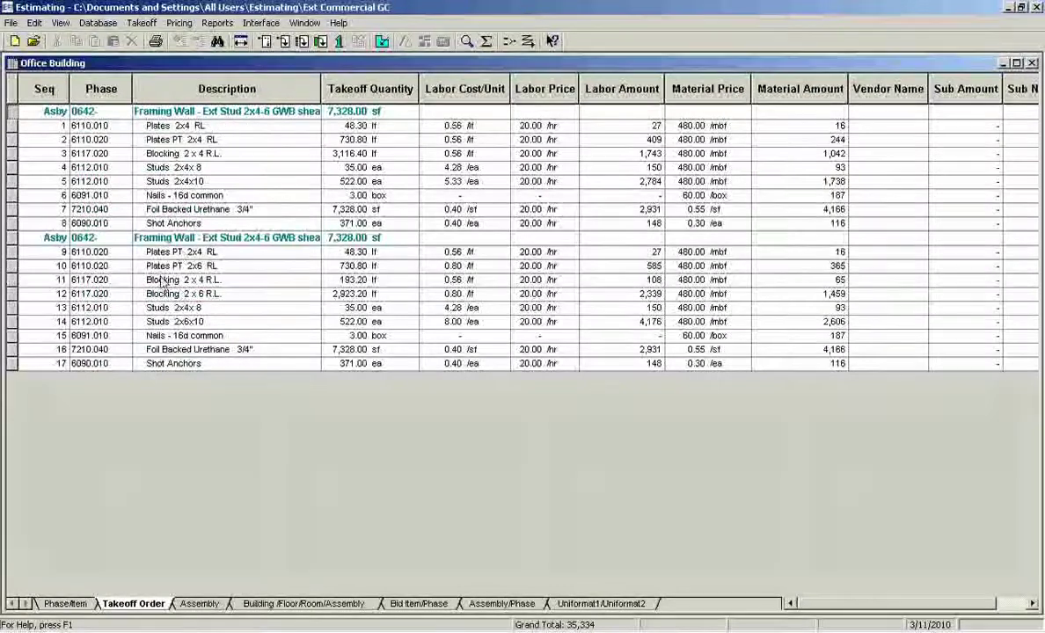
{"action": "left_click", "coordinate": [206, 237]}
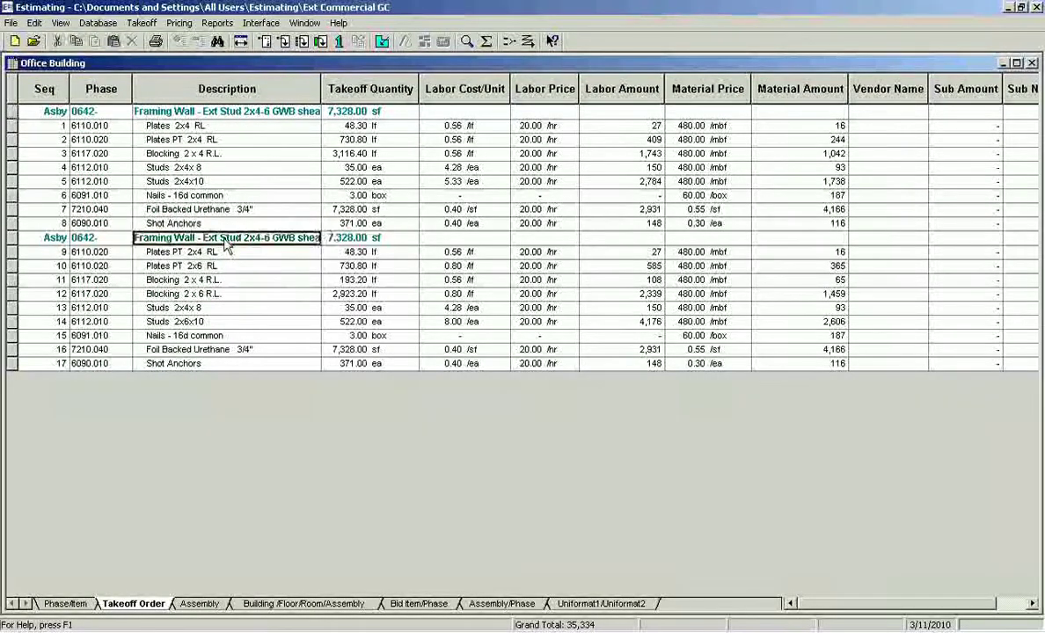
{"action": "right_click", "coordinate": [225, 240]}
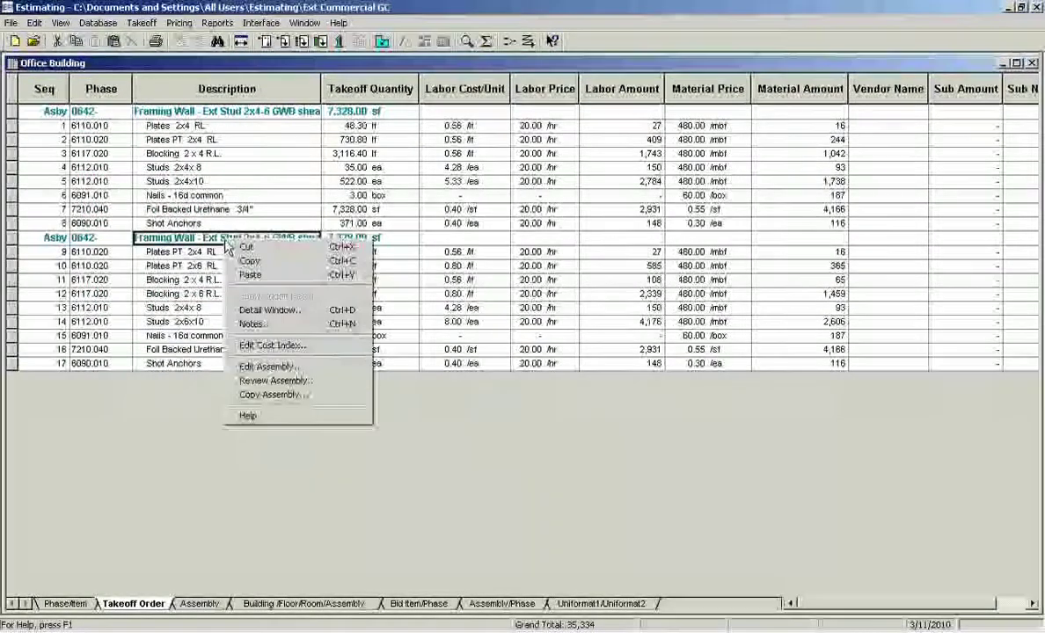
Step: Review the Framing Wall - Ext Stud 2x4-6 GWB sheath assembly and select Pass 1
{"action": "left_click", "coordinate": [273, 381]}
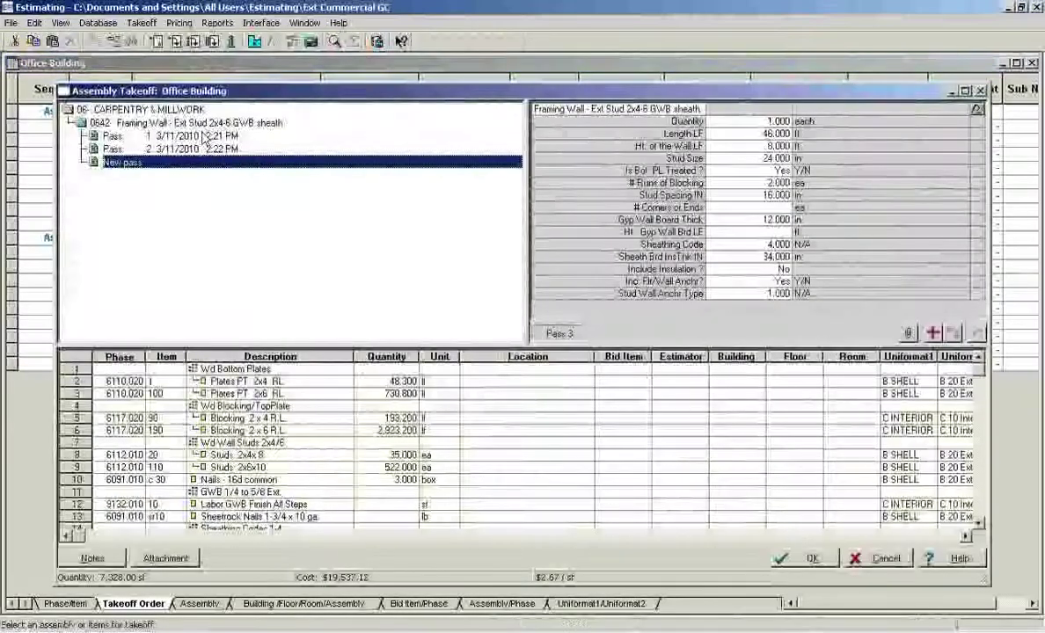
{"action": "left_click", "coordinate": [189, 137]}
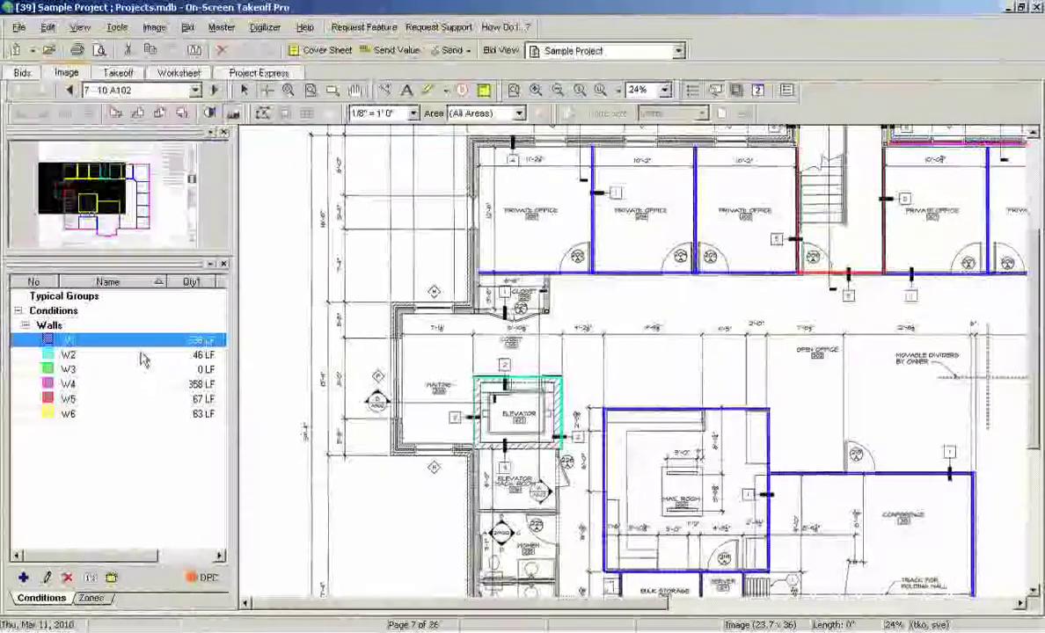
Step: Start an extra linear wall measurement of about 87 ft on the floor plan
{"action": "left_click", "coordinate": [310, 137]}
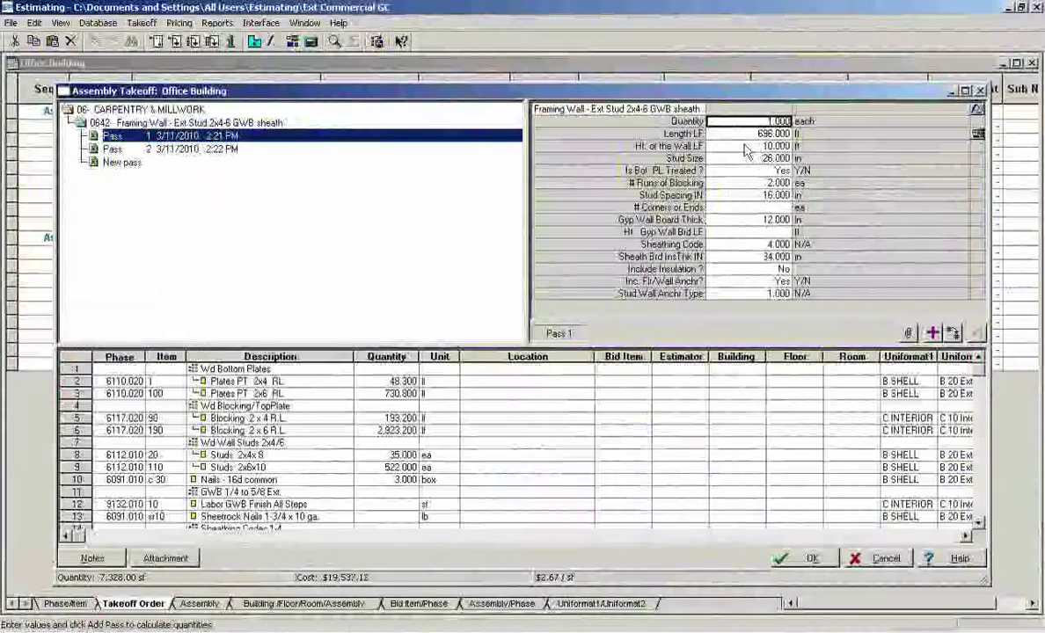
Step: Check Pass 2, return to Pass 1, and select its 696 Length LF value for editing
{"action": "left_click", "coordinate": [225, 150]}
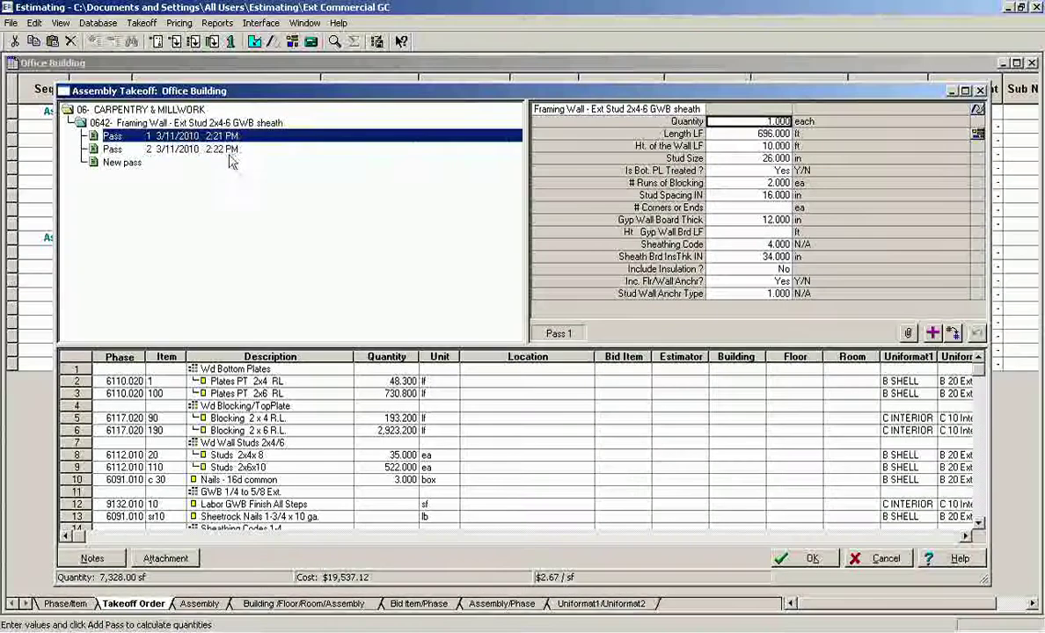
{"action": "left_click", "coordinate": [220, 137]}
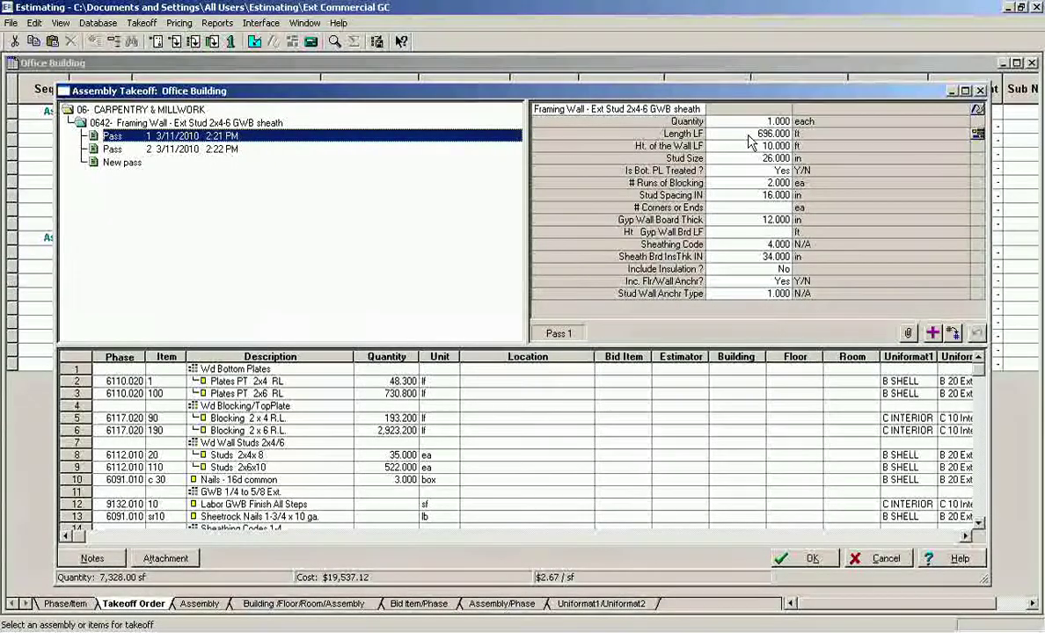
{"action": "left_click", "coordinate": [763, 134]}
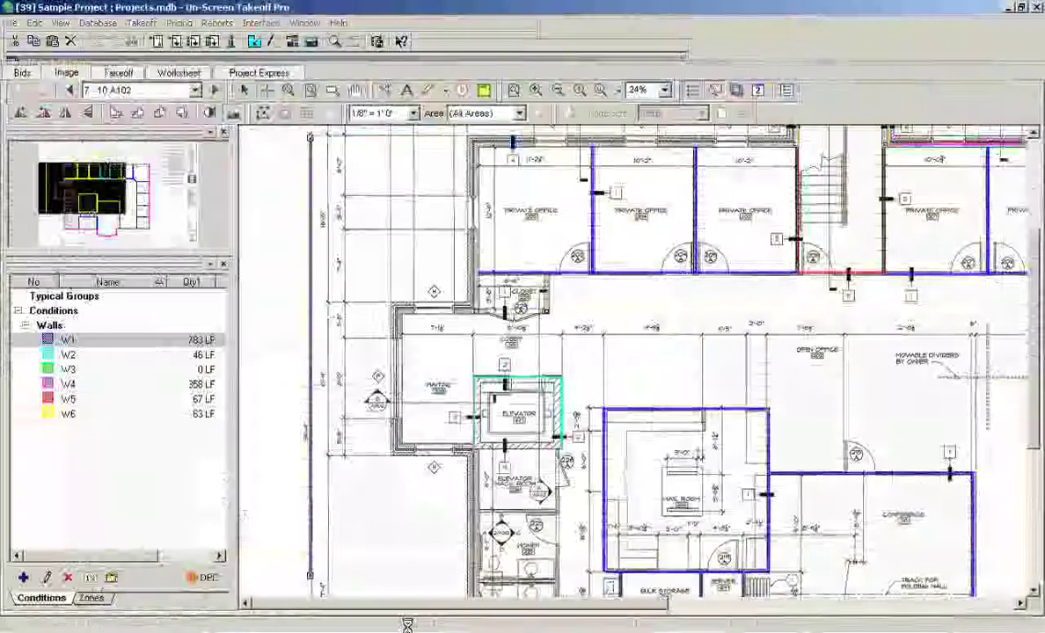
Step: Pick wall condition W1 so its 783 LF total goes to Pass 1's Length LF
{"action": "left_click", "coordinate": [149, 341]}
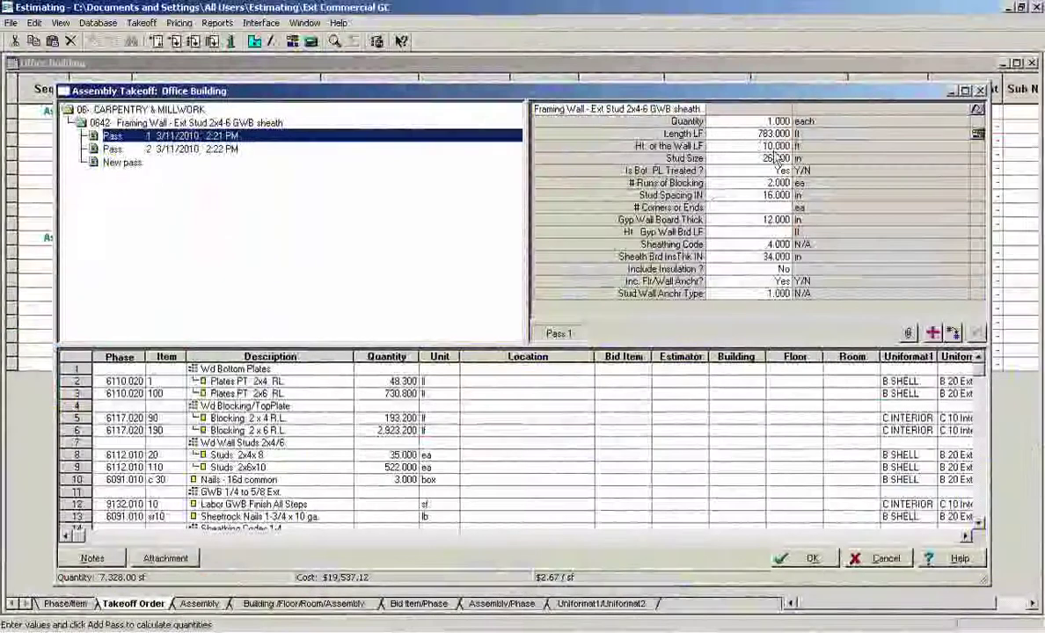
Step: Add the revised 783 LF pass, check Pass 1 and Pass 4, and accept the takeoff
{"action": "left_click", "coordinate": [933, 333]}
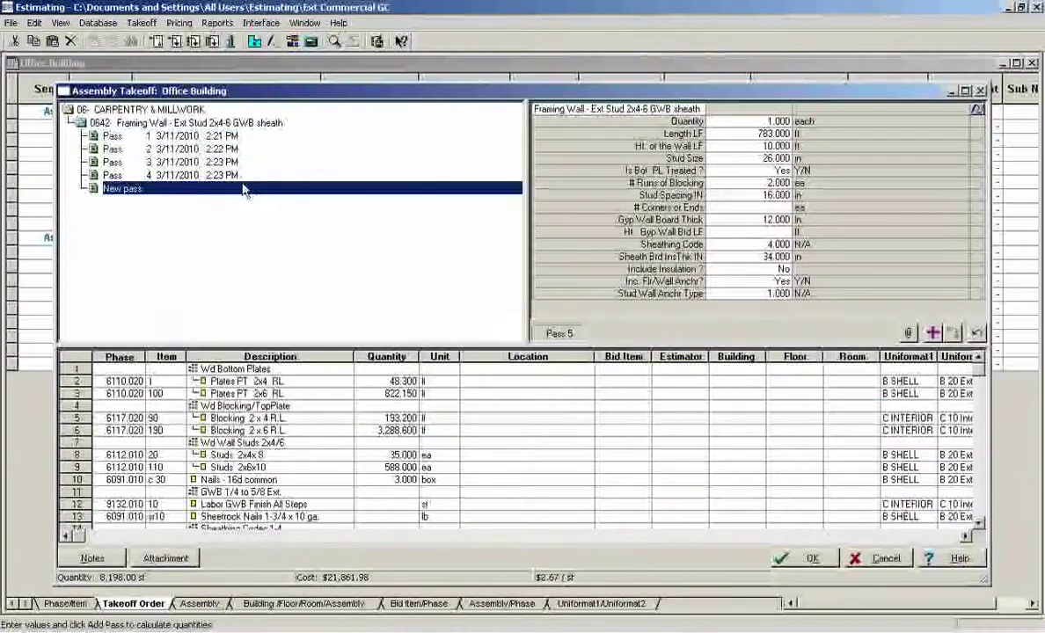
{"action": "left_click", "coordinate": [218, 137]}
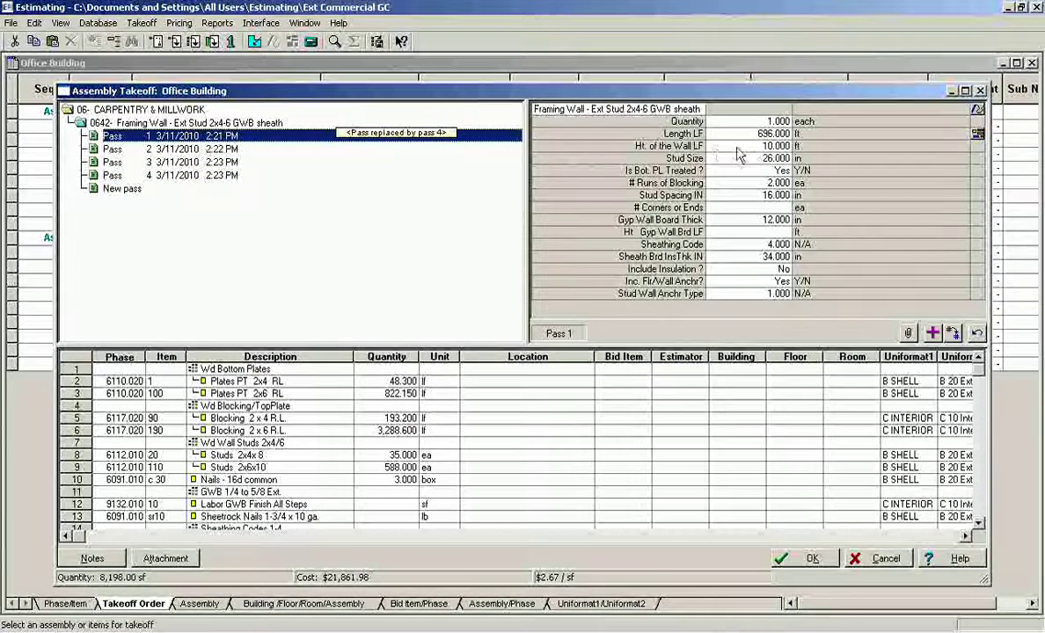
{"action": "left_click", "coordinate": [163, 176]}
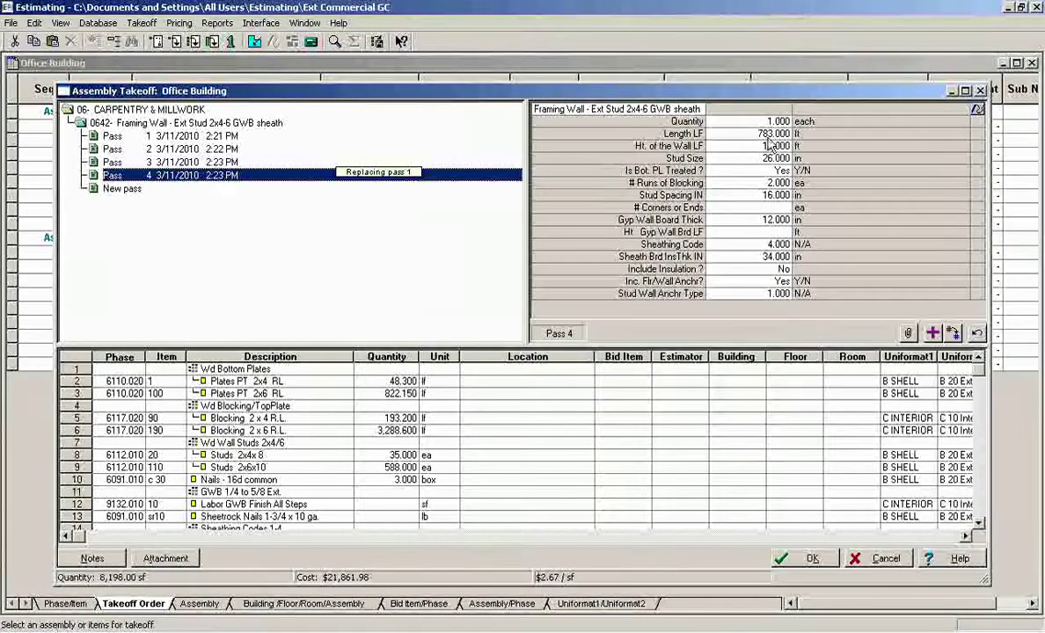
{"action": "left_click", "coordinate": [804, 559]}
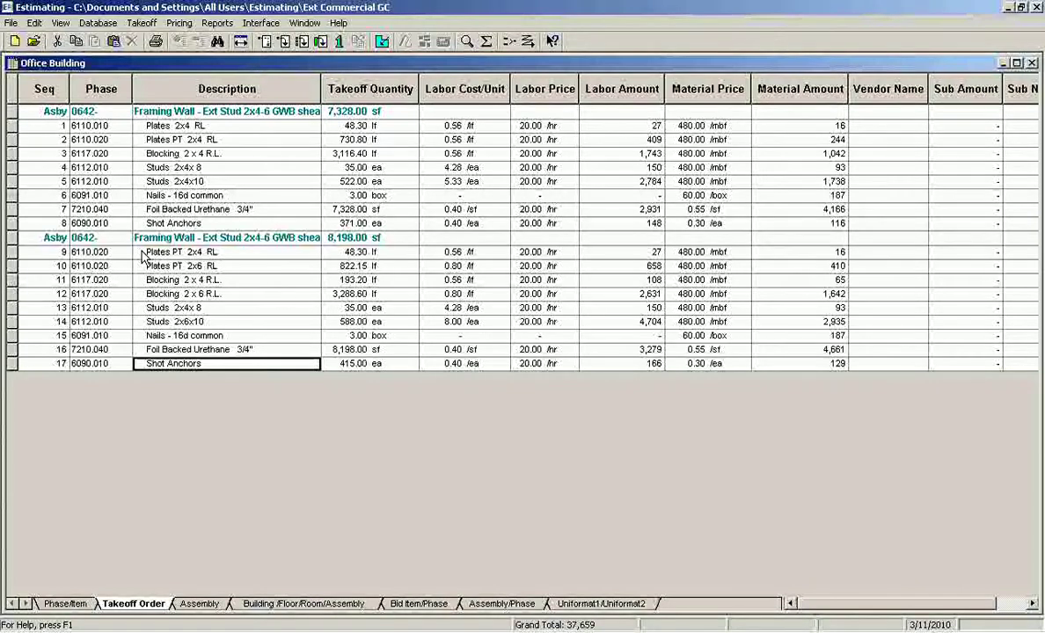
Step: Insert one-time item 'Building 2x4 Wall' in lf after row 17, under phase 6090.010
{"action": "left_click", "coordinate": [350, 365]}
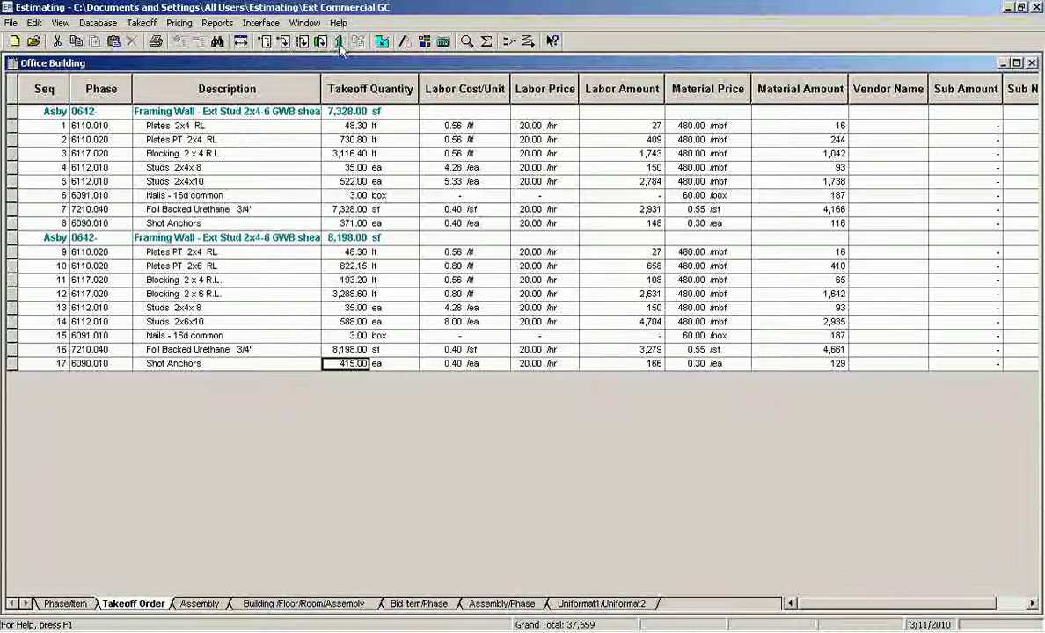
{"action": "left_click", "coordinate": [320, 41]}
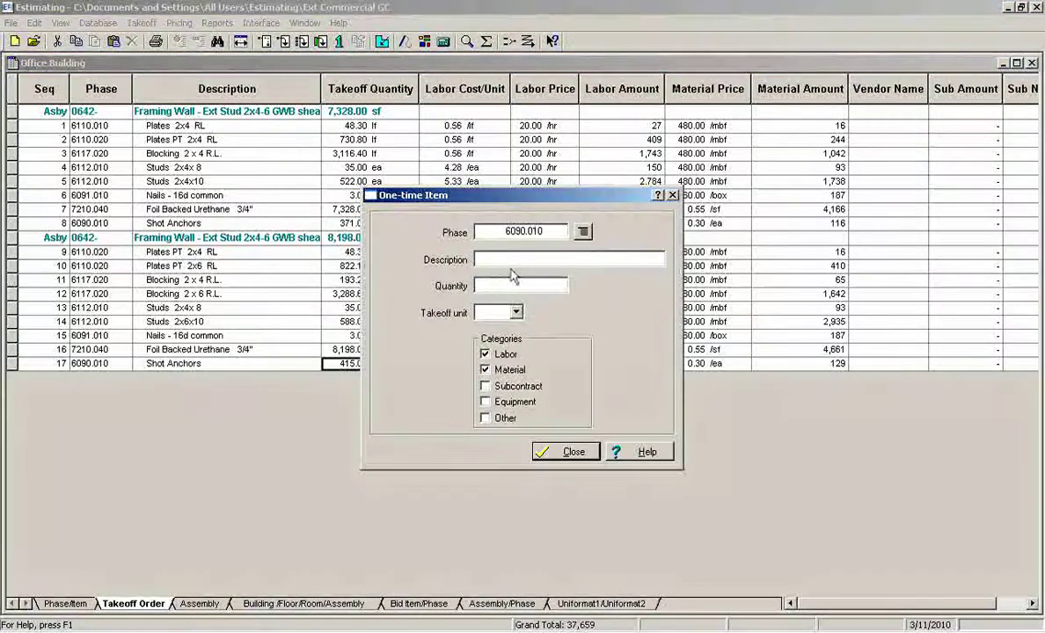
{"action": "type", "text": "Building "}
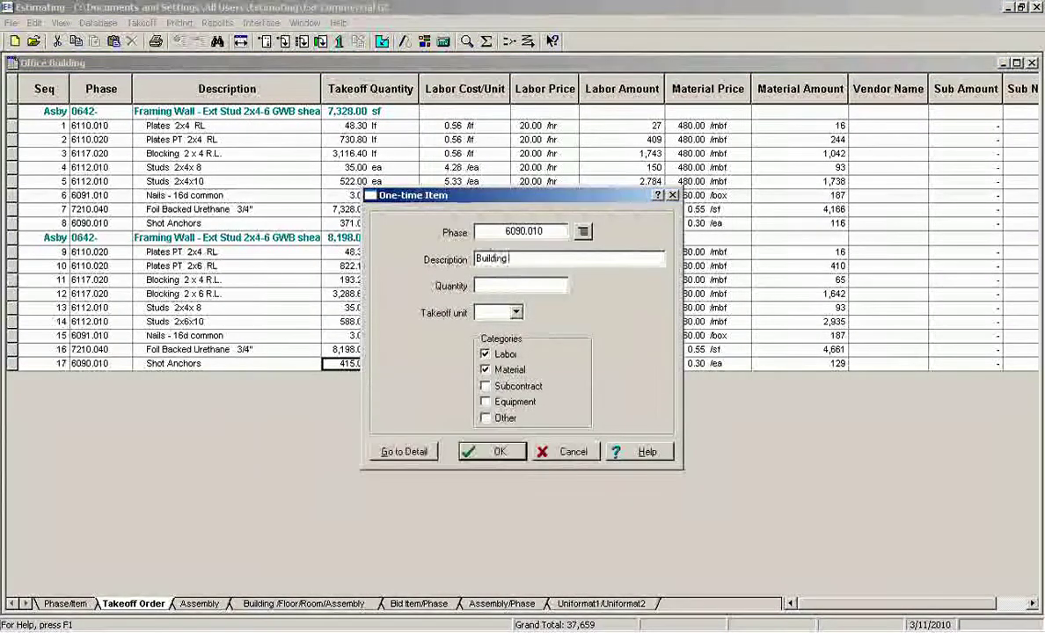
{"action": "type", "text": "2x4"}
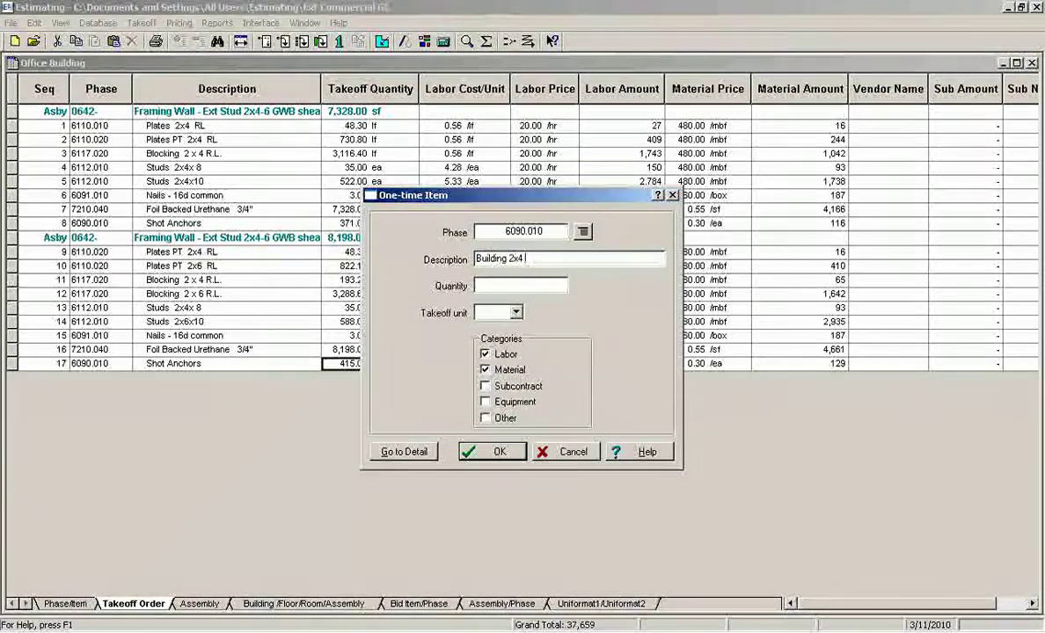
{"action": "type", "text": " Wall"}
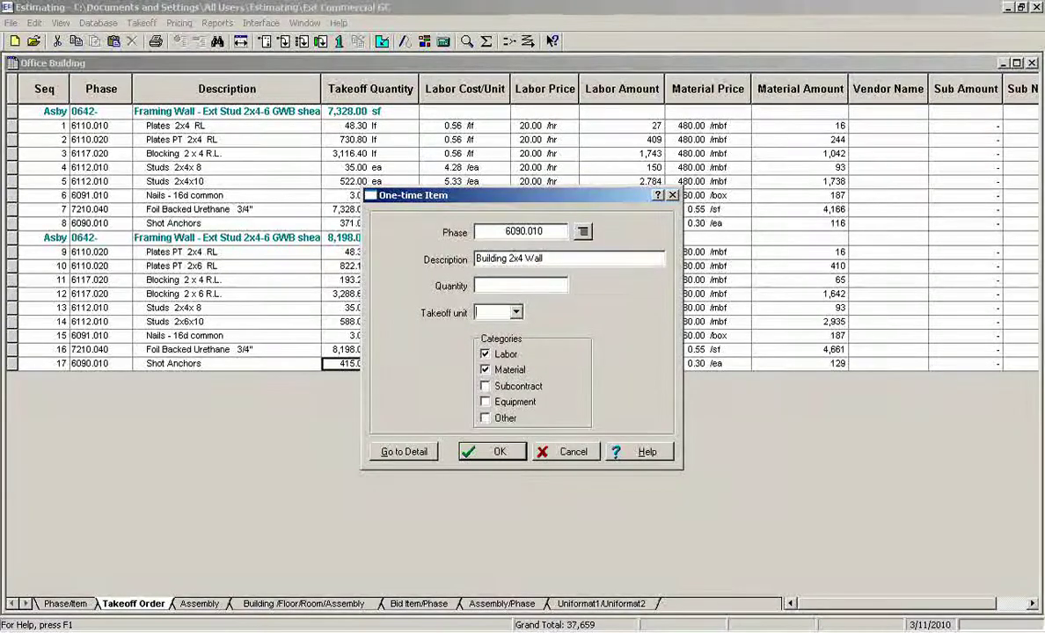
{"action": "key", "text": "Tab"}
{"action": "type", "text": "lf"}
{"action": "key", "text": "Tab"}
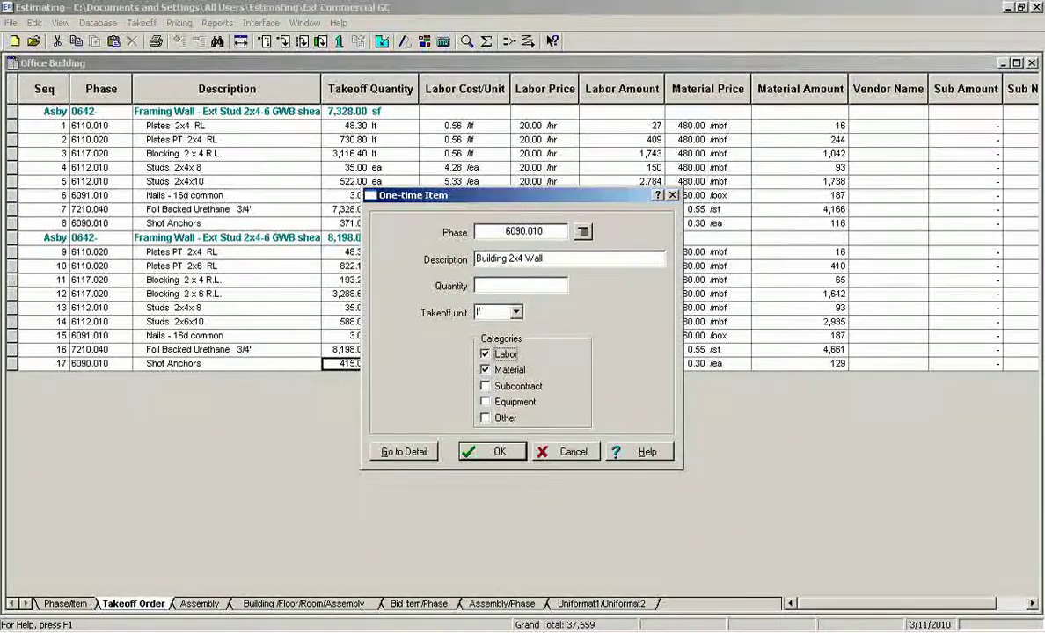
{"action": "left_click", "coordinate": [499, 455]}
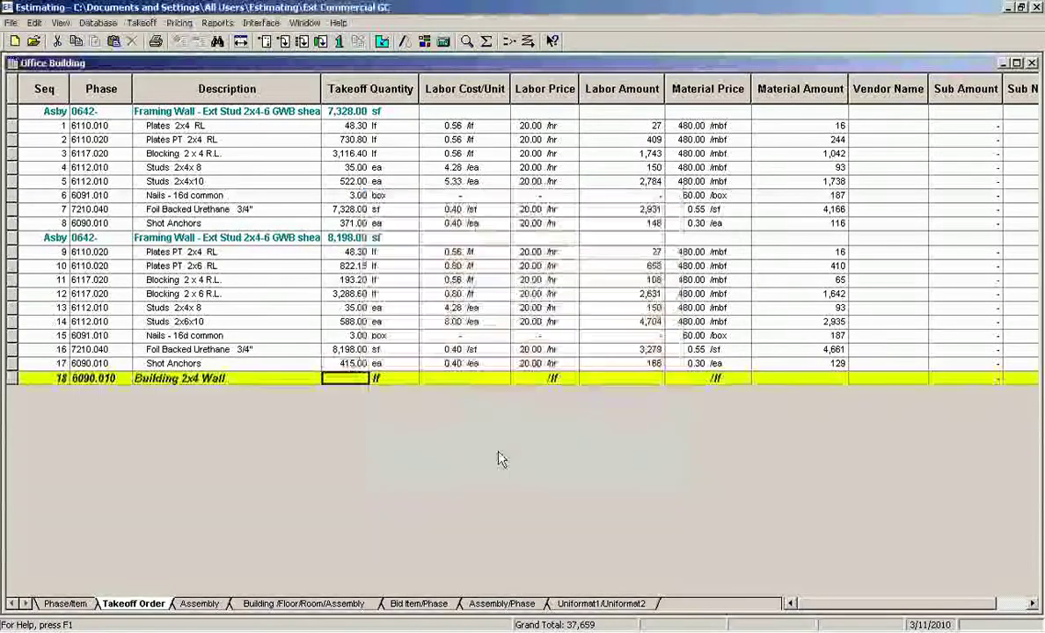
Step: Send wall condition W4's 358 LF from On-Screen Takeoff into the Building 2x4 Wall quantity
{"action": "key", "text": "Tab"}
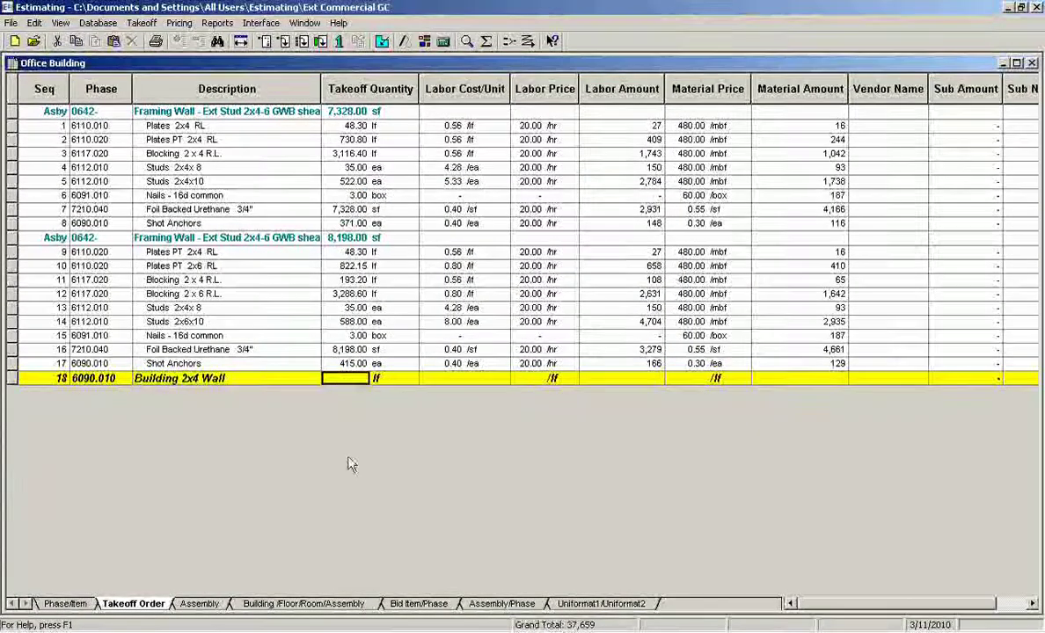
{"action": "key", "text": "alt+Tab"}
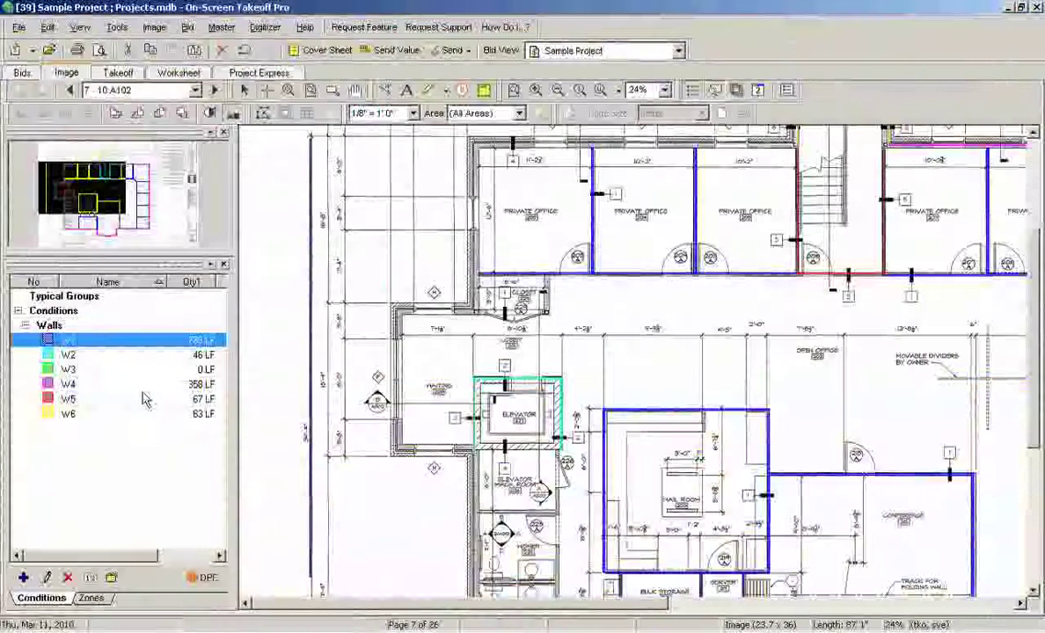
{"action": "left_click", "coordinate": [137, 388]}
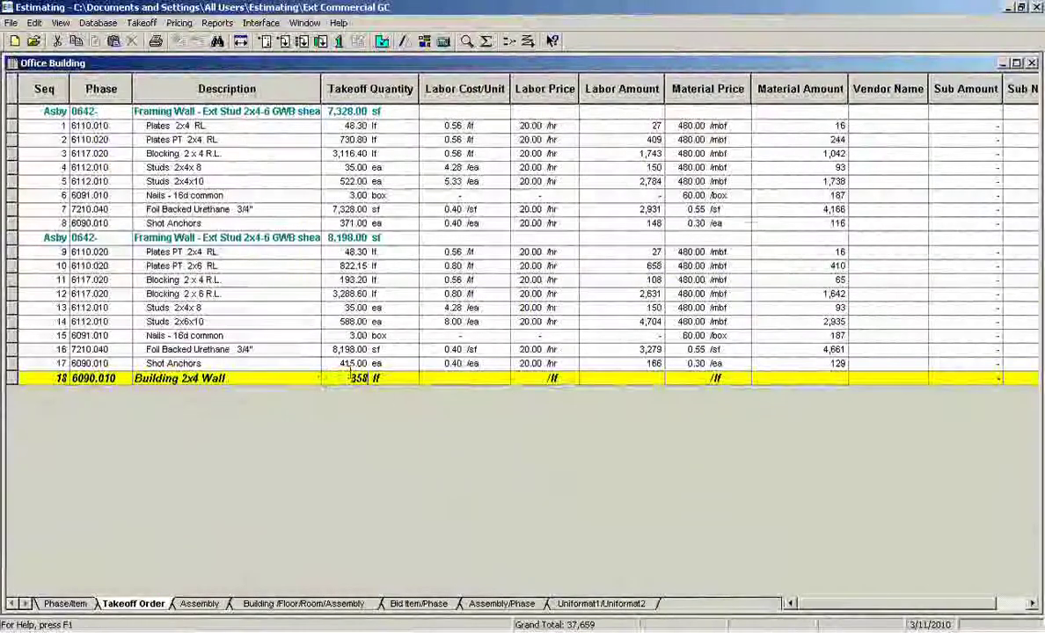
Step: Confirm row 18's Building 2x4 Wall takeoff quantity of 358.00 lf
{"action": "left_click", "coordinate": [345, 382]}
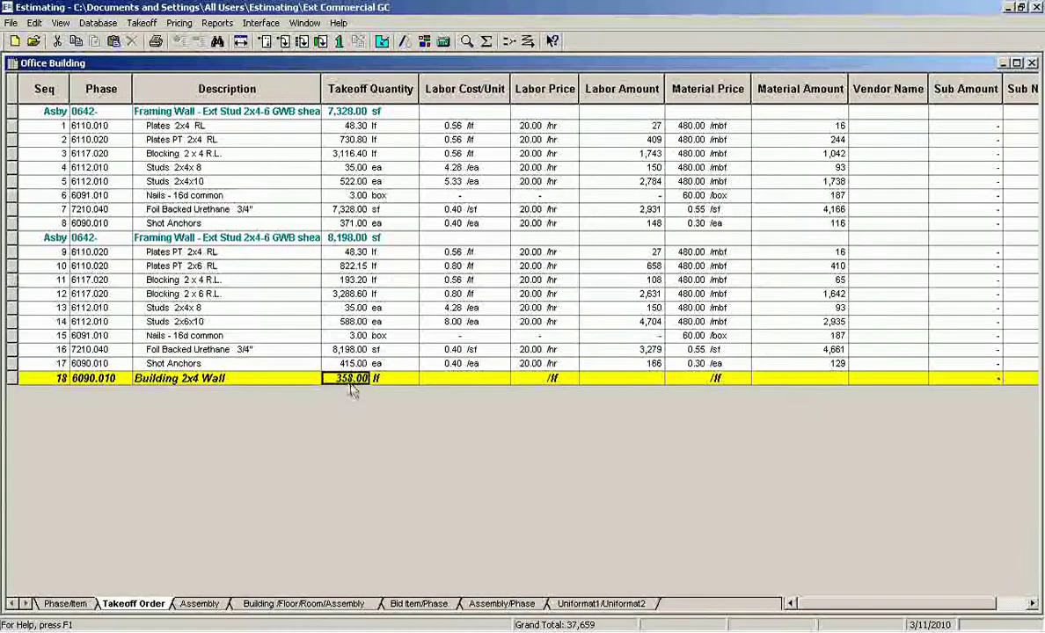